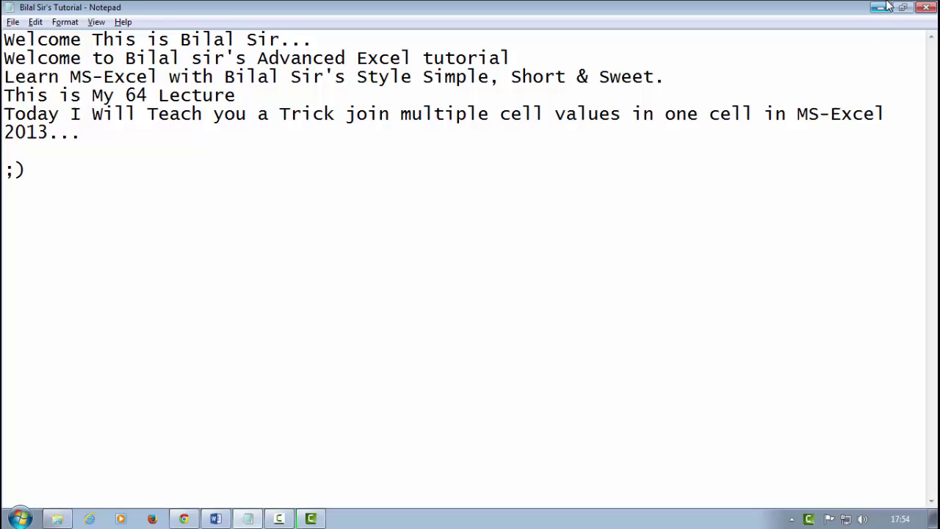
Step: Minimize the Notepad tutorial notes so the desktop is visible
{"action": "key", "text": "super+d"}
Step: Launch Excel 2013, create a blank workbook, and zoom Sheet1 to about 220%
{"action": "left_click", "coordinate": [20, 519]}
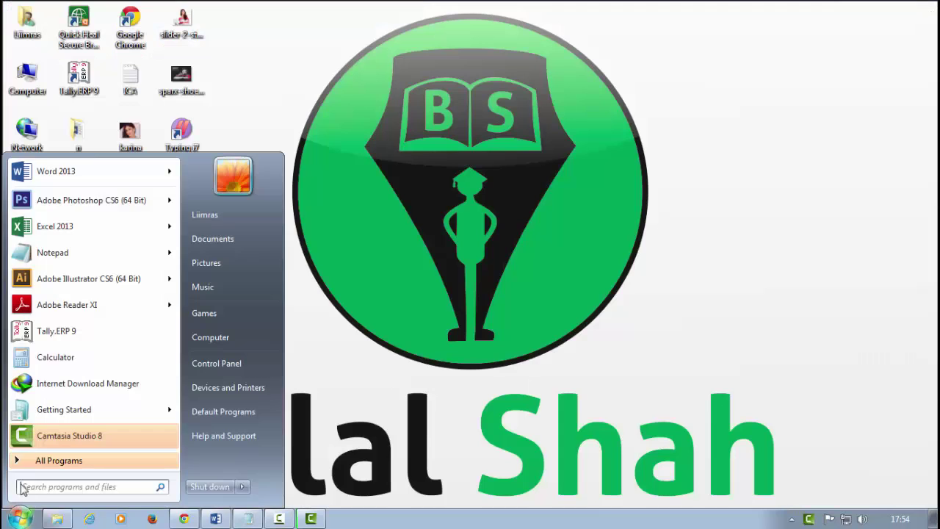
{"action": "left_click", "coordinate": [73, 166]}
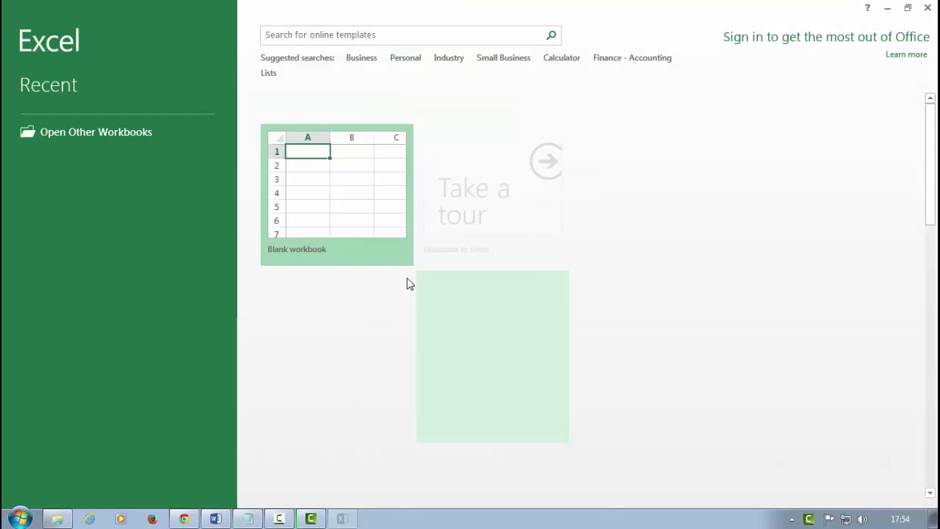
{"action": "left_click", "coordinate": [305, 201]}
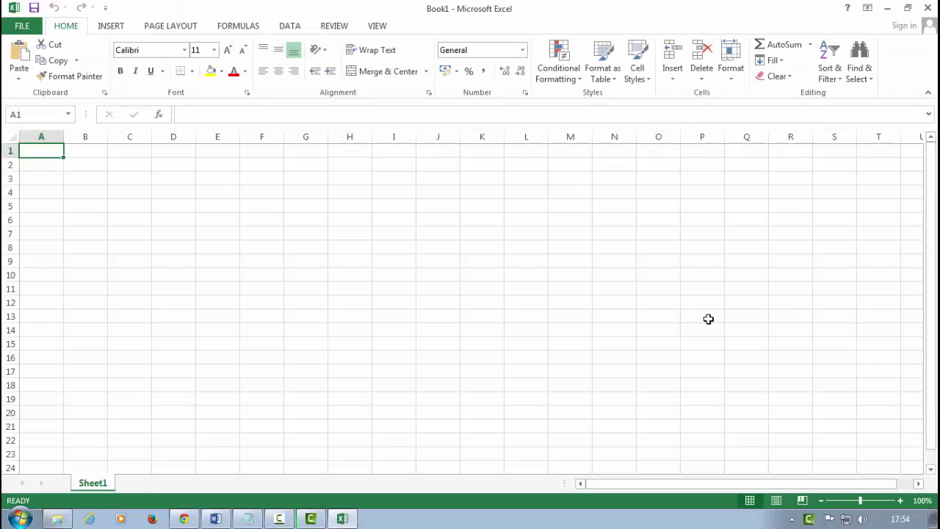
{"action": "scroll", "coordinate": [164, 187], "scroll_direction": "up", "scroll_amount": 7}
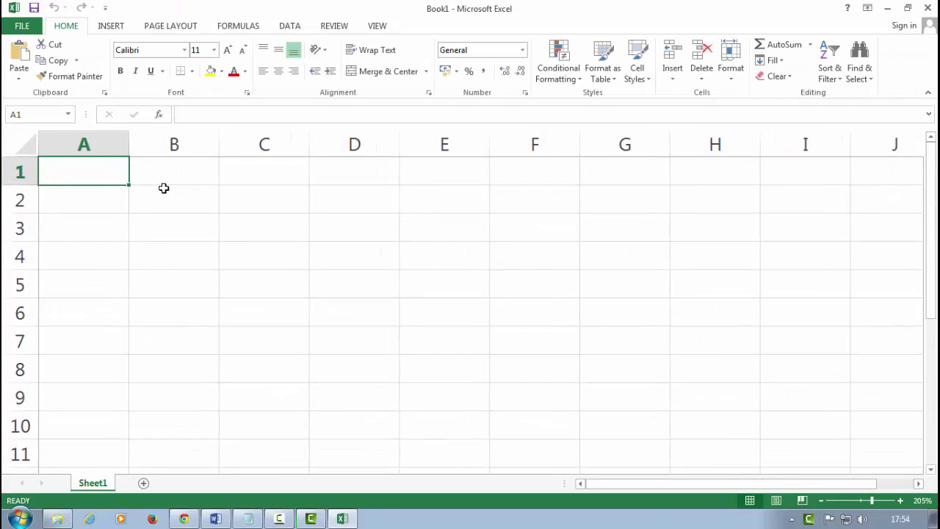
{"action": "scroll", "coordinate": [161, 186], "scroll_direction": "up", "scroll_amount": 1}
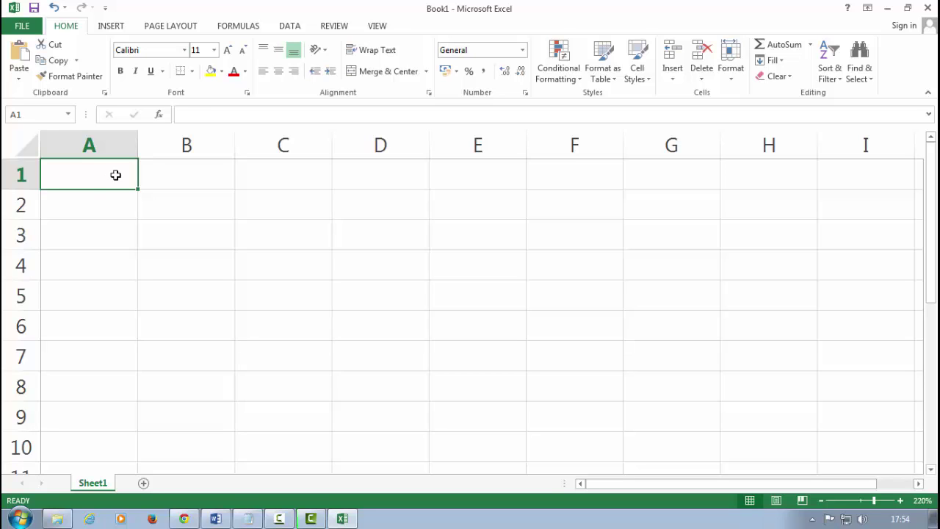
Step: Enter the FIRST NAME header in cell A1
{"action": "type", "text": "LAST"}
{"action": "key", "text": "Escape"}
{"action": "type", "text": "FIRST NAME"}
{"action": "key", "text": "Return"}
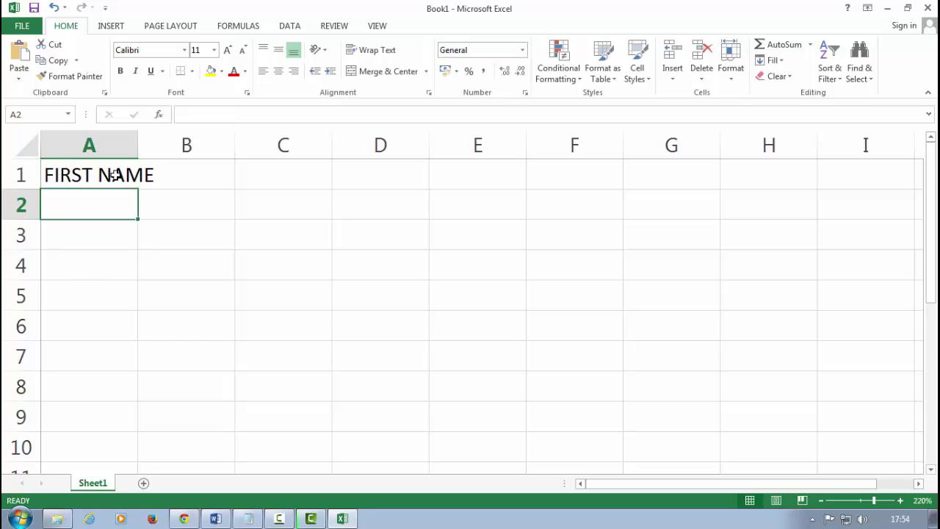
{"action": "key", "text": "Up"}
{"action": "key", "text": "Right"}
Step: Add the headers MIDDLE NAME in B1, LAST NAME in C1 and FULL NAME in G1
{"action": "type", "text": "MIDDLE "}
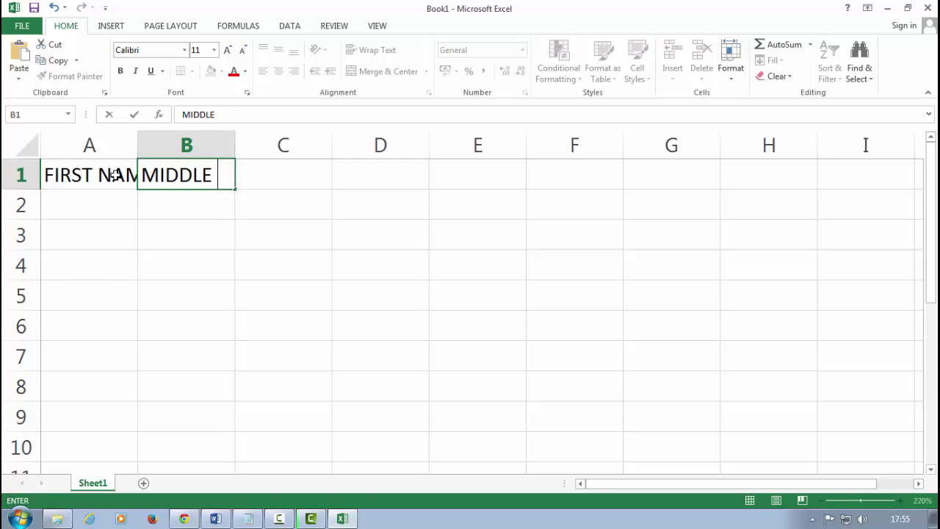
{"action": "type", "text": "NAME"}
{"action": "key", "text": "Tab"}
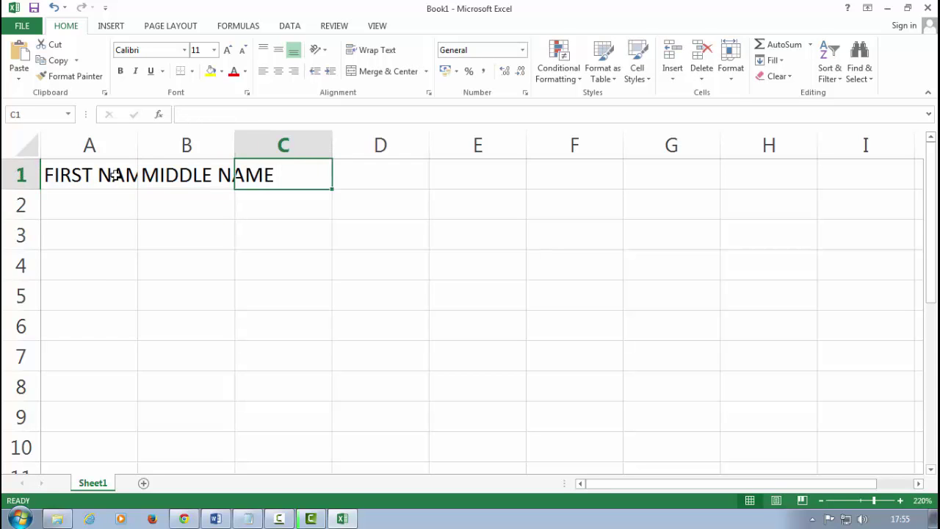
{"action": "type", "text": "LAST NAME"}
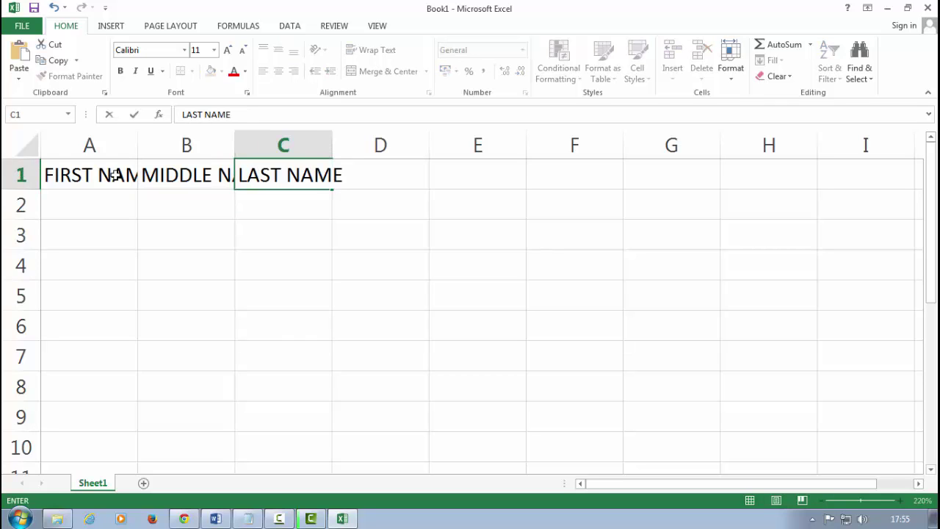
{"action": "key", "text": "Tab"}
{"action": "key", "text": "Tab"}
{"action": "key", "text": "Tab"}
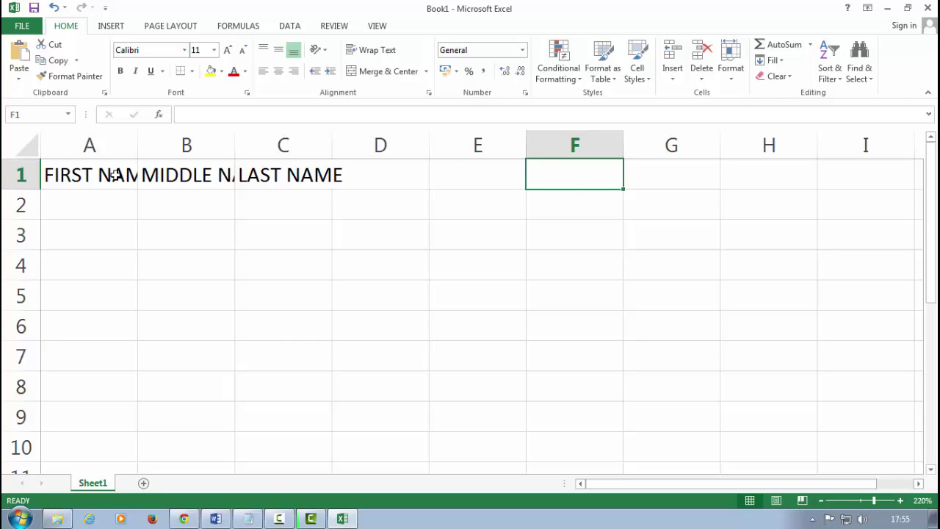
{"action": "key", "text": "Tab"}
{"action": "type", "text": "FULL N"}
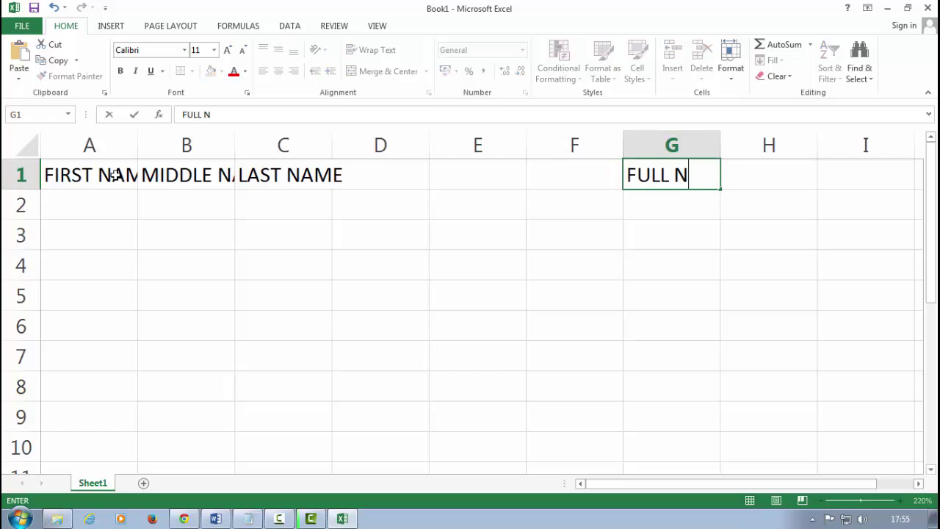
{"action": "type", "text": "AME"}
{"action": "key", "text": "Return"}
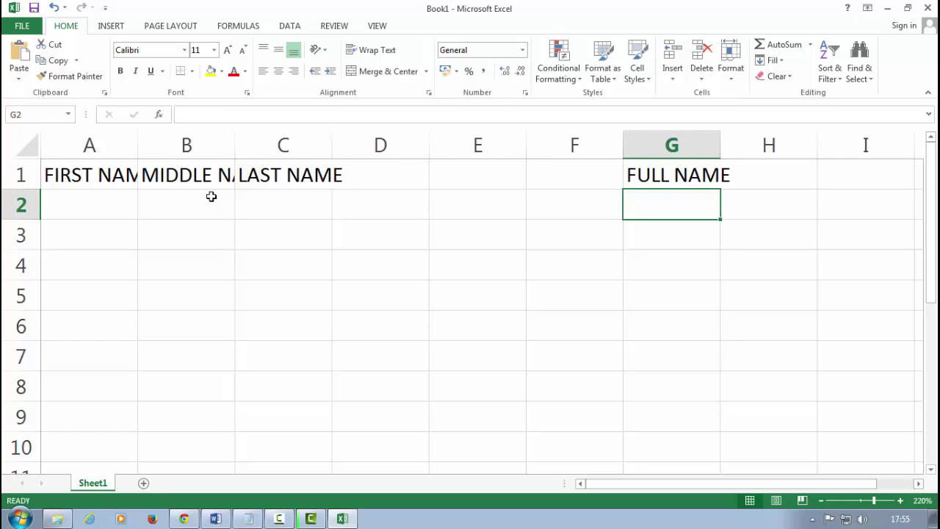
Step: Autofit columns A–C and G to their header text
{"action": "left_click_drag", "start_coordinate": [87, 147], "coordinate": [331, 150]}
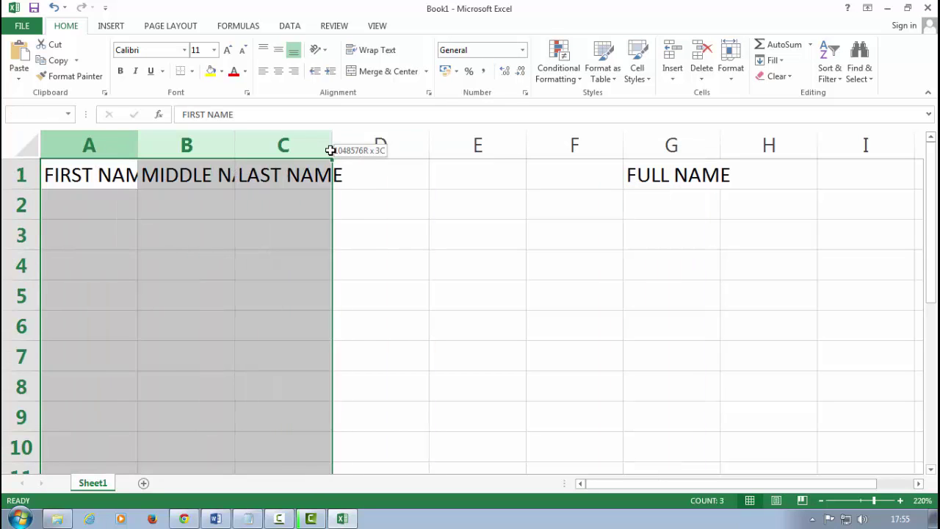
{"action": "double_click", "coordinate": [331, 145]}
{"action": "left_click", "coordinate": [347, 267]}
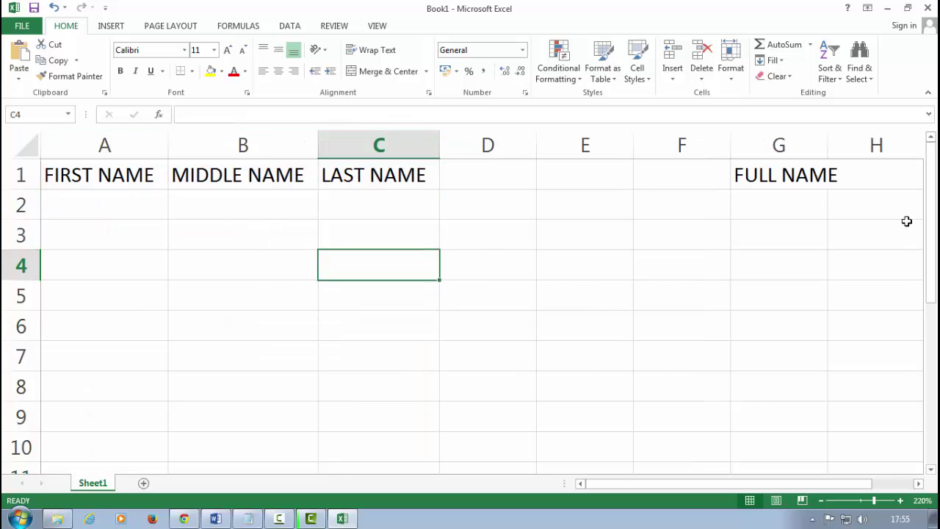
{"action": "double_click", "coordinate": [827, 145]}
{"action": "left_click", "coordinate": [197, 226]}
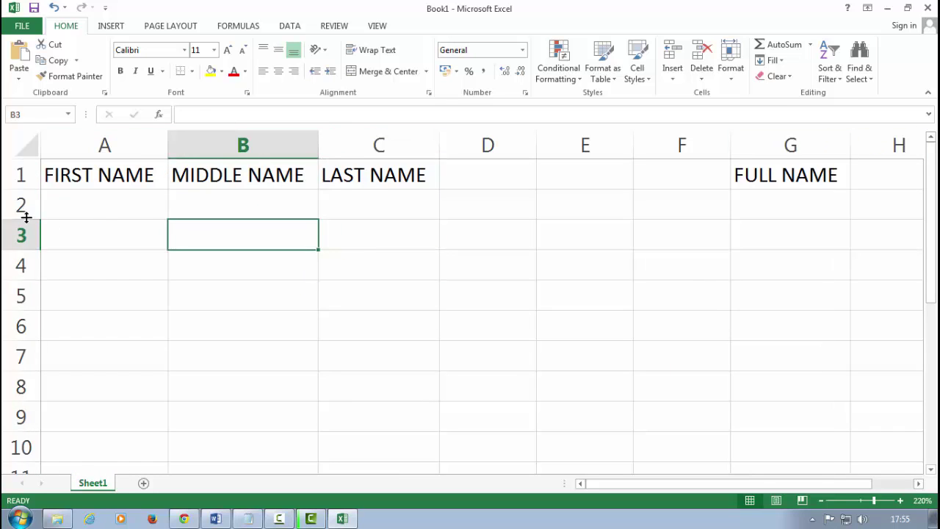
Step: Apply All Borders to A1:C2 and make the A1:C2 and G1:G2 headers bold
{"action": "left_click", "coordinate": [82, 204]}
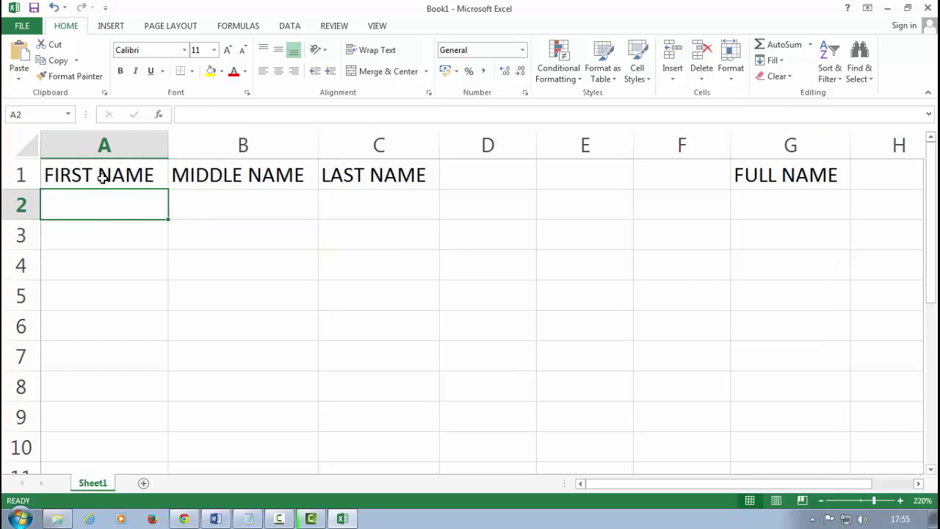
{"action": "left_click_drag", "start_coordinate": [103, 176], "coordinate": [348, 205]}
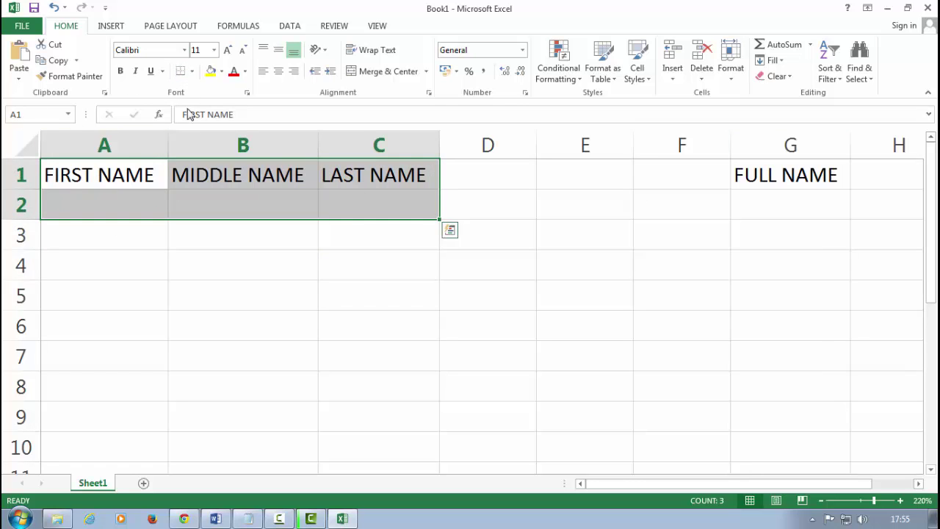
{"action": "left_click", "coordinate": [192, 71]}
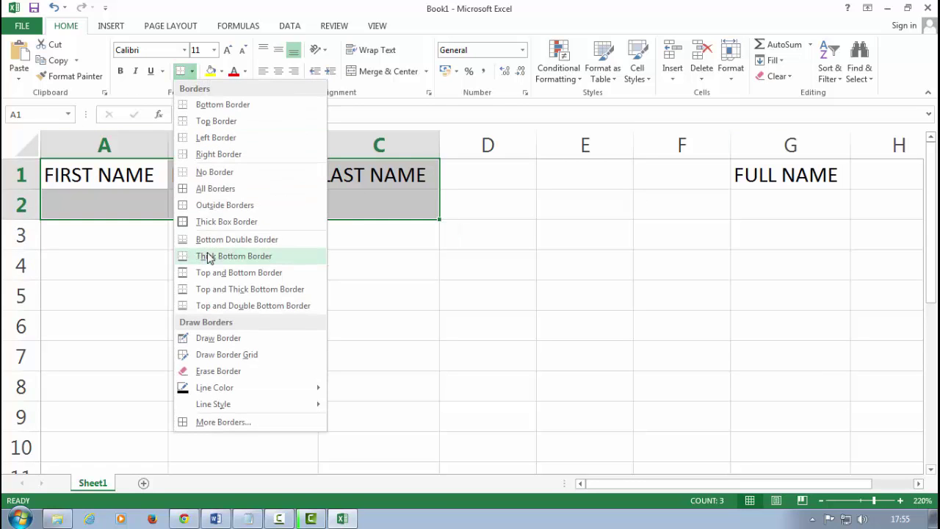
{"action": "left_click", "coordinate": [213, 188]}
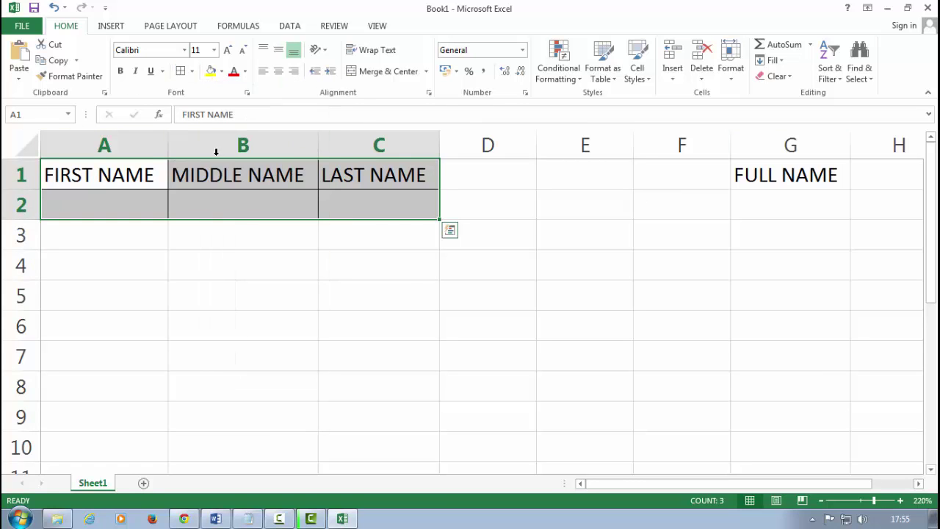
{"action": "left_click", "coordinate": [120, 71]}
{"action": "left_click", "coordinate": [152, 197]}
{"action": "left_click_drag", "start_coordinate": [823, 163], "coordinate": [805, 206]}
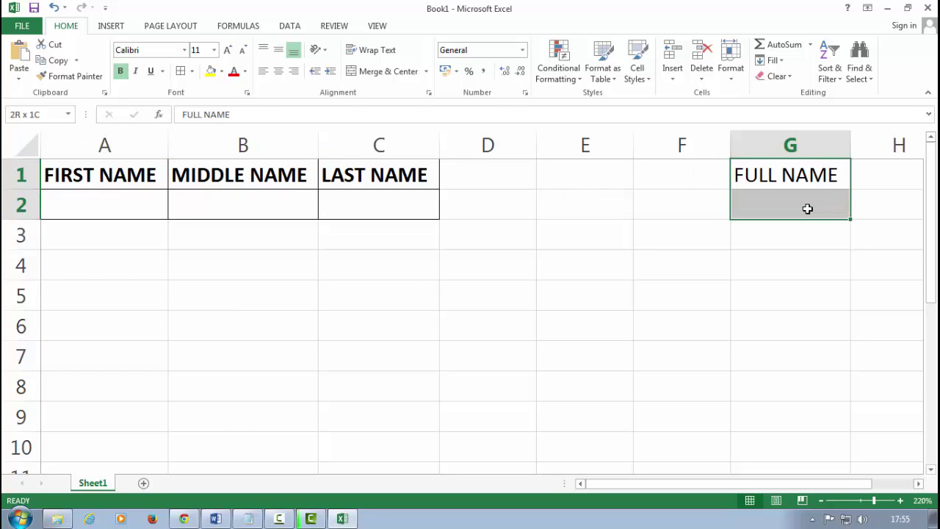
{"action": "left_click", "coordinate": [133, 71]}
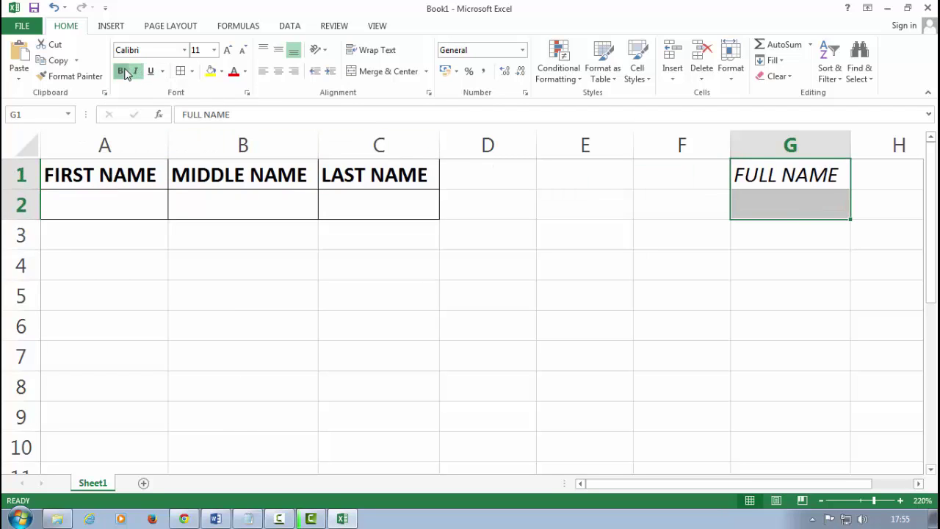
{"action": "left_click", "coordinate": [120, 71]}
{"action": "left_click", "coordinate": [134, 71]}
Step: Fill the A1:C1 and G1 header cells with yellow
{"action": "left_click", "coordinate": [269, 174]}
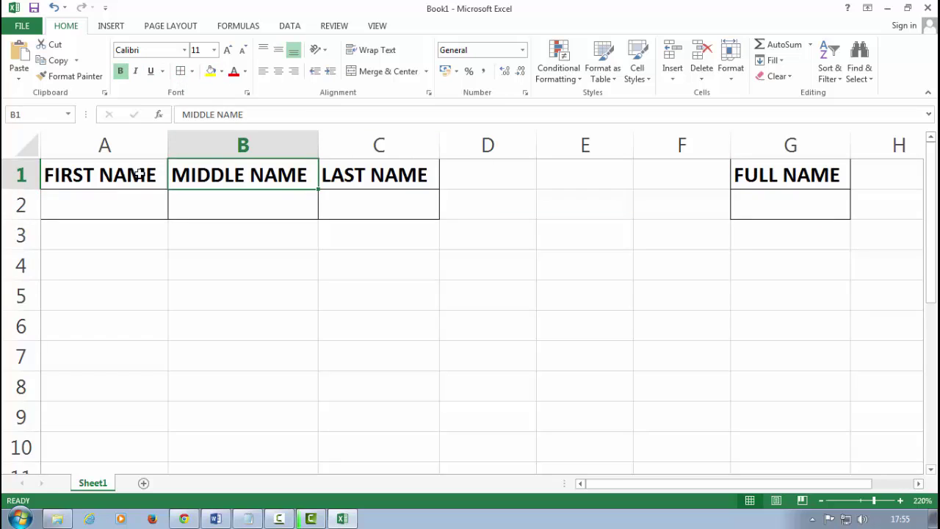
{"action": "left_click_drag", "start_coordinate": [140, 177], "coordinate": [321, 186]}
{"action": "left_click", "coordinate": [211, 71]}
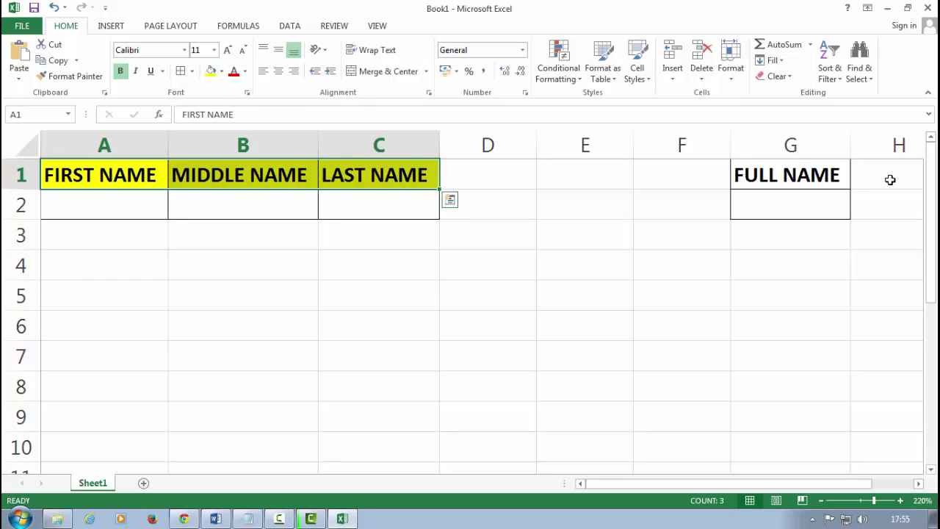
{"action": "left_click", "coordinate": [824, 183]}
{"action": "left_click", "coordinate": [210, 71]}
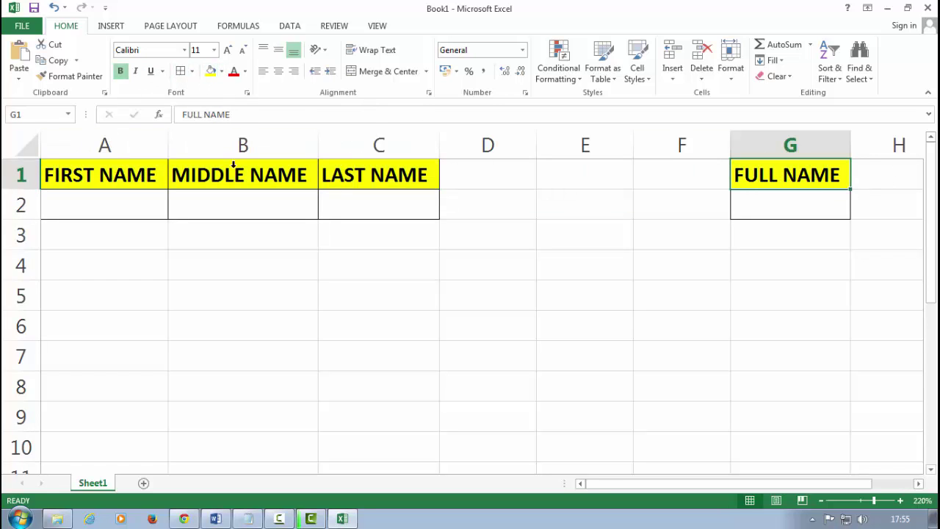
{"action": "left_click", "coordinate": [237, 313]}
{"action": "left_click", "coordinate": [92, 208]}
Step: Type a sample first name in A2 and middle name in B2
{"action": "key", "text": "ctrl+b"}
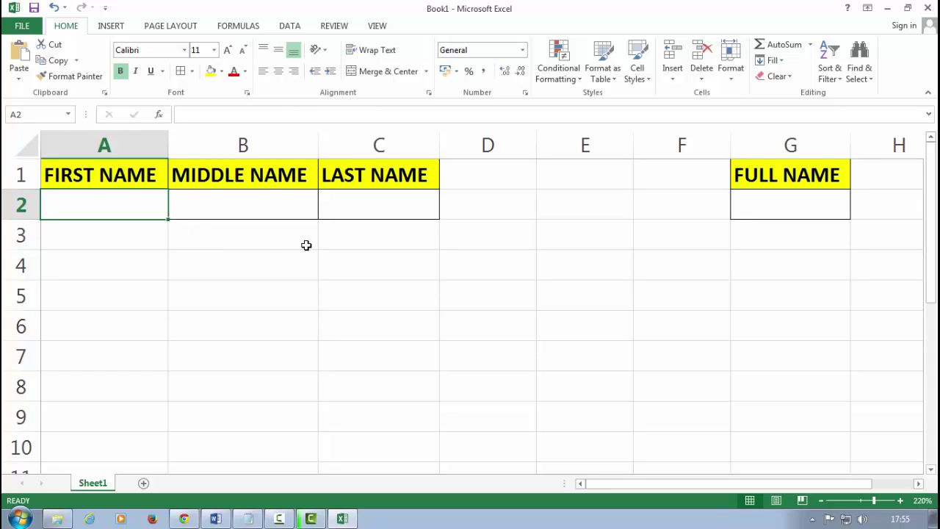
{"action": "type", "text": "JAMEEL"}
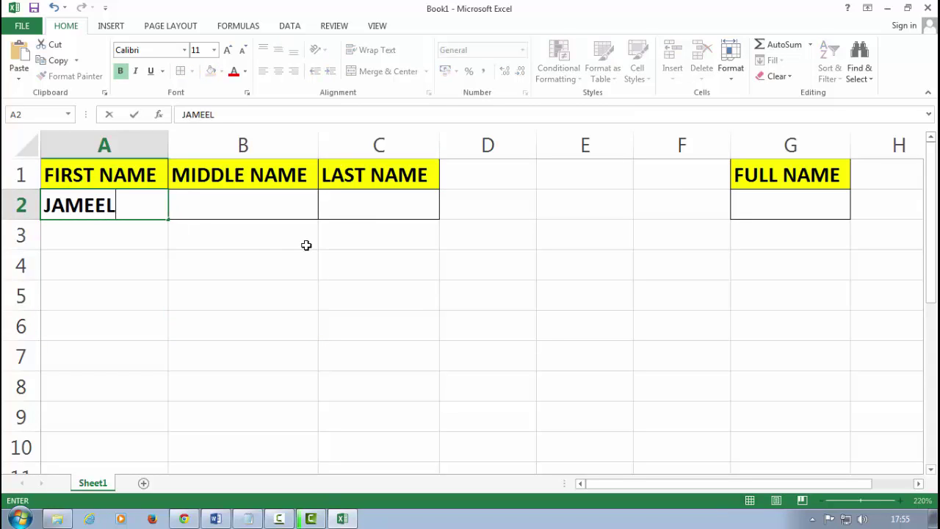
{"action": "type", "text": "A BE"}
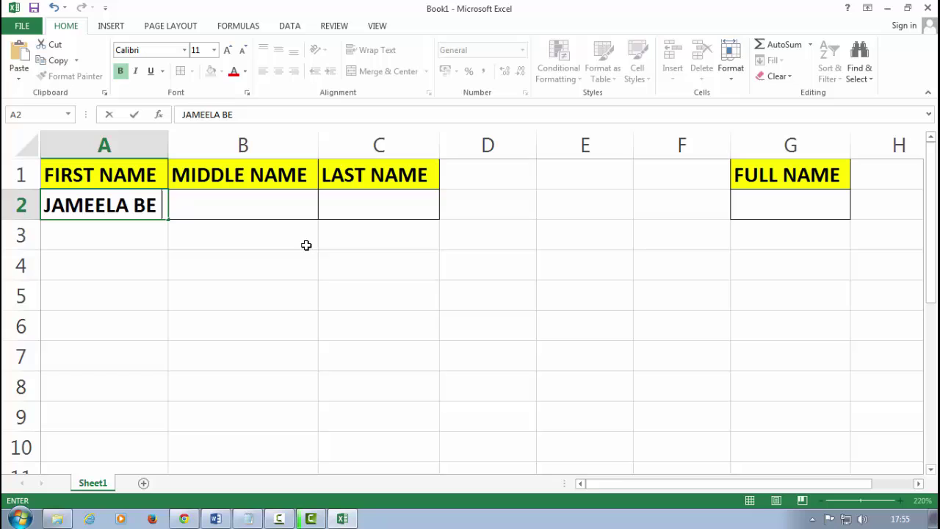
{"action": "key", "text": "Return"}
{"action": "key", "text": "Up"}
{"action": "key", "text": "Right"}
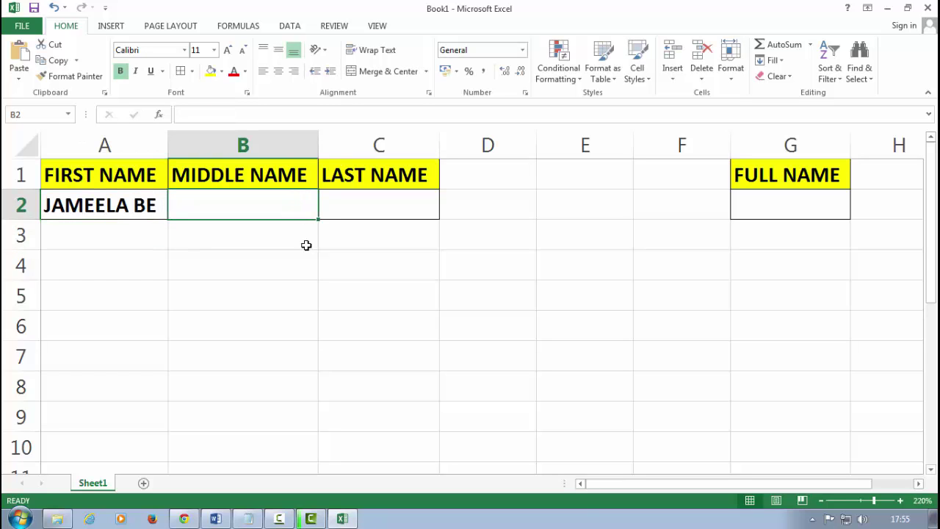
{"action": "type", "text": "AYYUN"}
{"action": "key", "text": "BackSpace"}
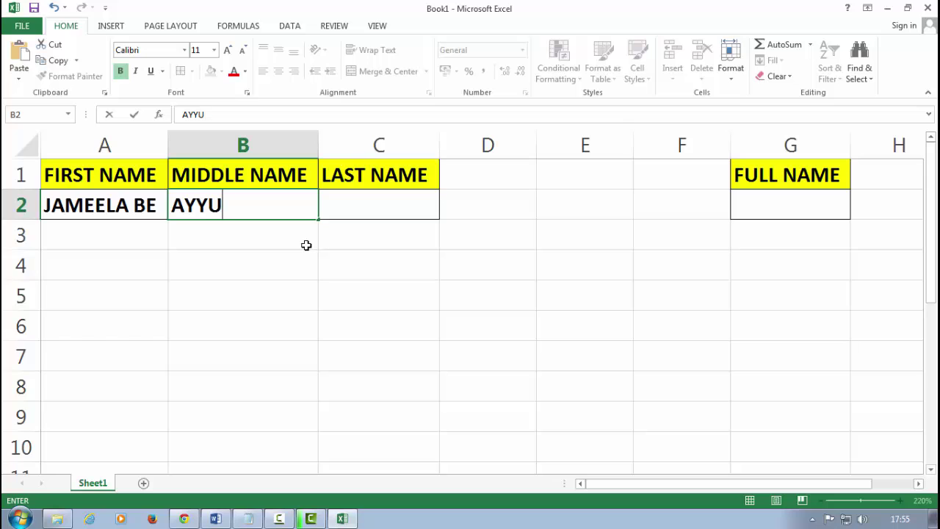
{"action": "type", "text": "B"}
{"action": "key", "text": "Return"}
Step: Enter the sample last name in C2
{"action": "key", "text": "Right"}
{"action": "key", "text": "Down"}
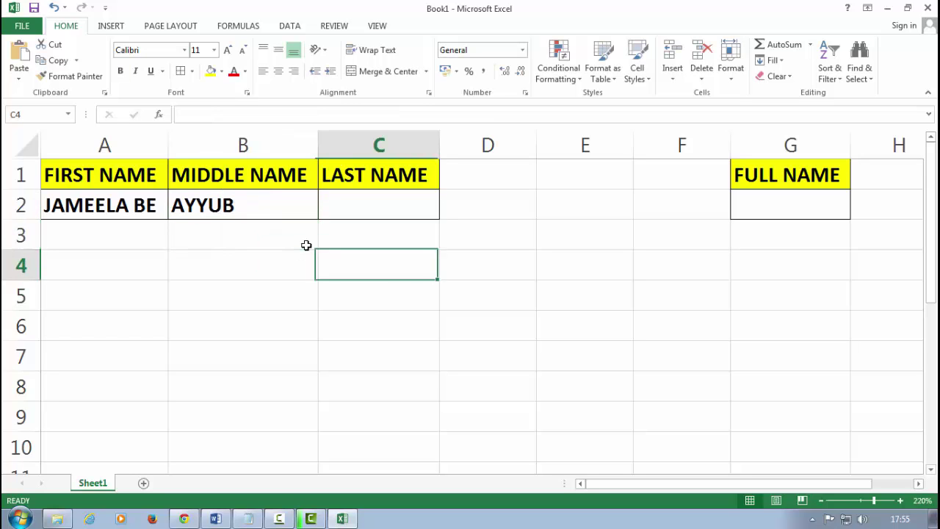
{"action": "key", "text": "Up"}
{"action": "key", "text": "Up"}
{"action": "type", "text": "SHAH"}
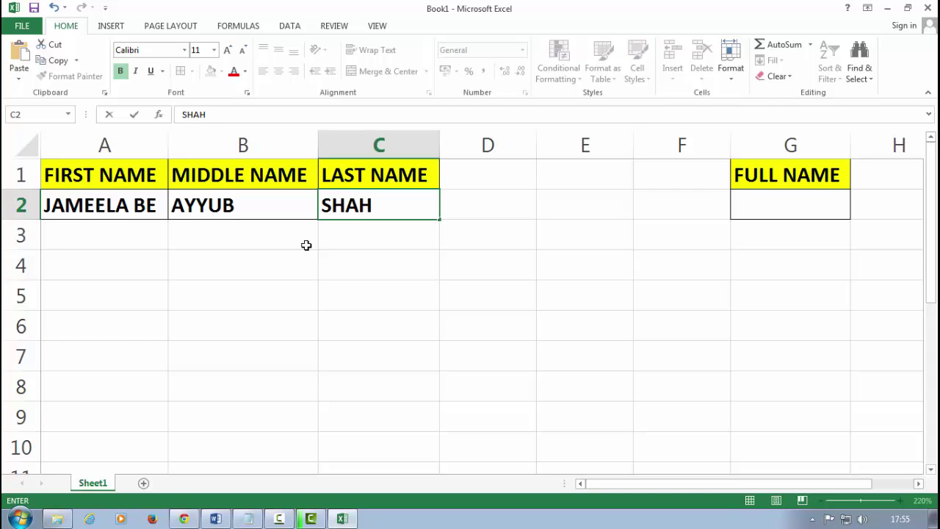
{"action": "key", "text": "Return"}
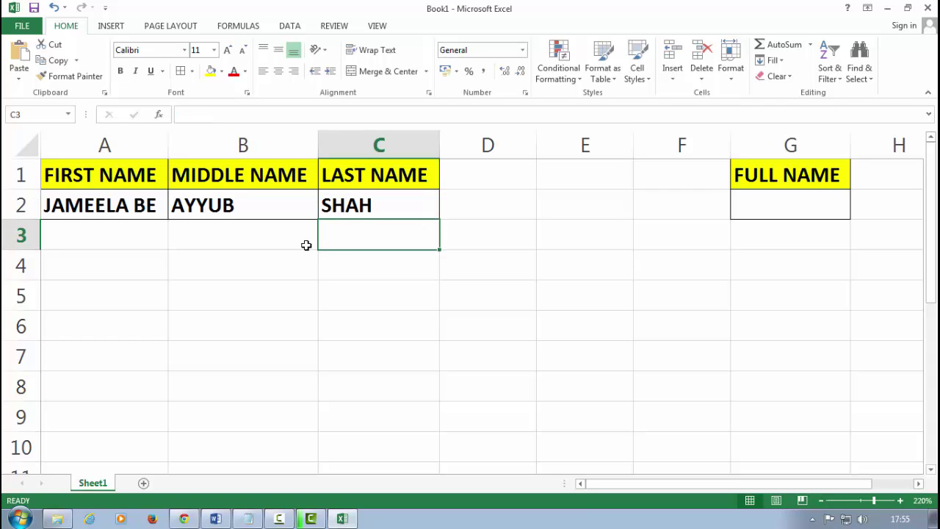
Step: Select each name cell A2, B2 and C2 in turn, ending on G2
{"action": "left_click", "coordinate": [103, 209]}
{"action": "left_click", "coordinate": [231, 299]}
{"action": "left_click", "coordinate": [125, 208]}
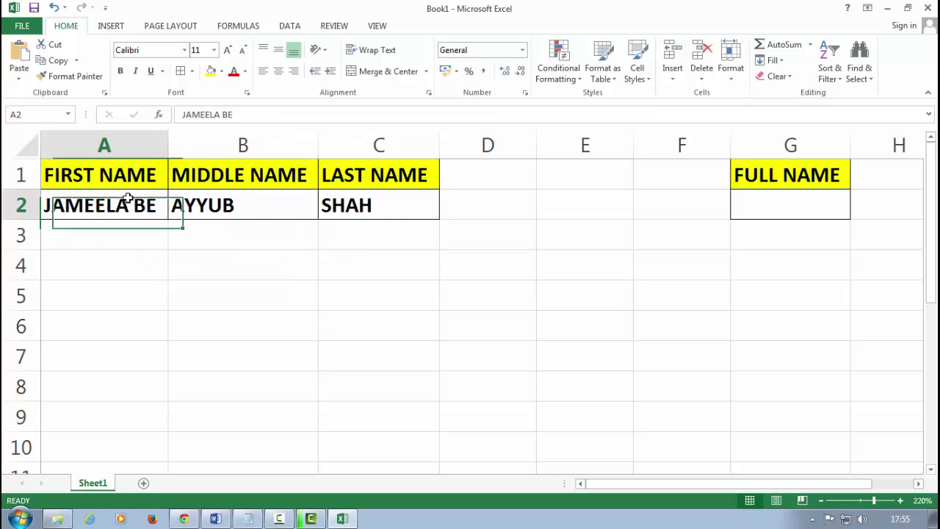
{"action": "left_click", "coordinate": [253, 211]}
{"action": "left_click", "coordinate": [274, 266]}
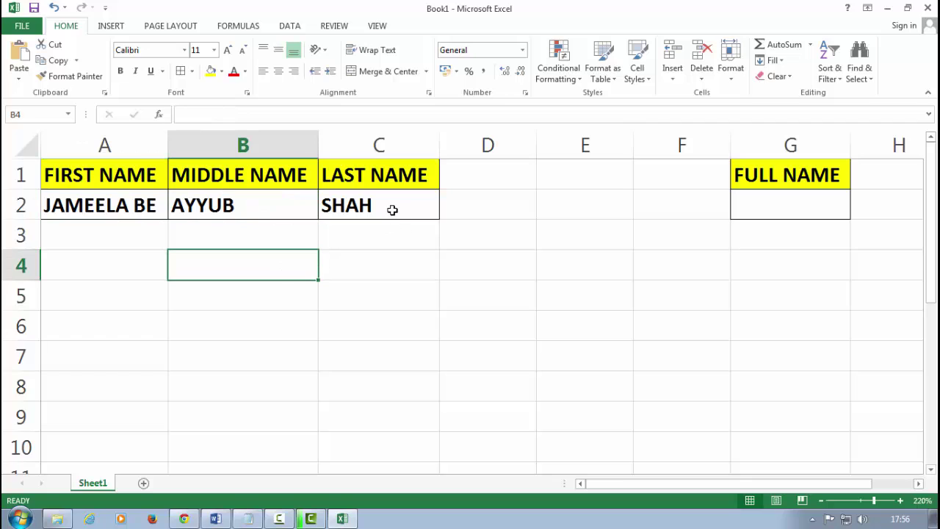
{"action": "left_click", "coordinate": [392, 210]}
{"action": "left_click", "coordinate": [334, 286]}
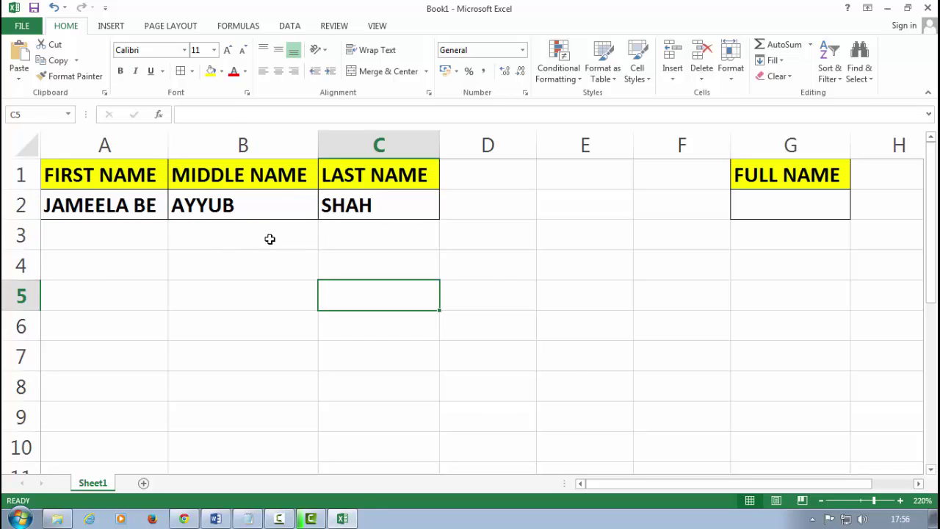
{"action": "left_click", "coordinate": [776, 201]}
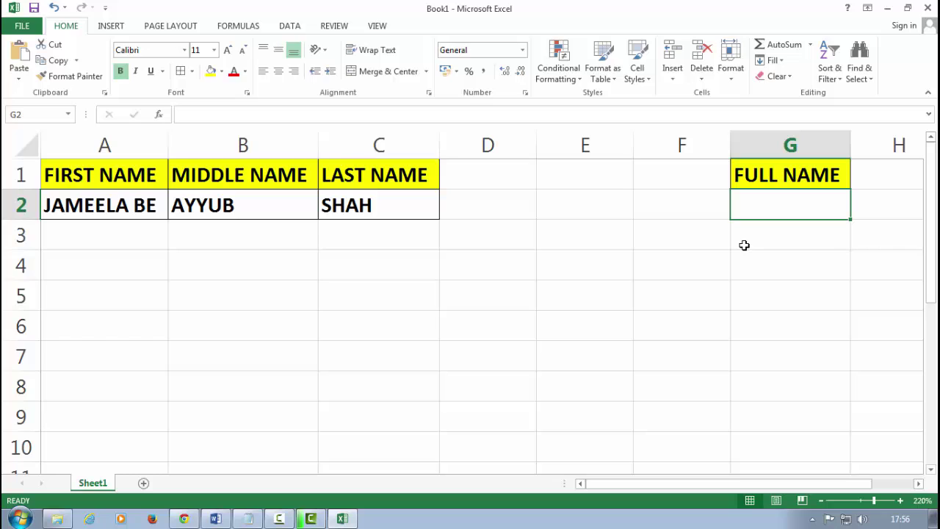
Step: Enter =A2&B2&C2 in G2 by referencing the first, middle and last name cells
{"action": "type", "text": "="}
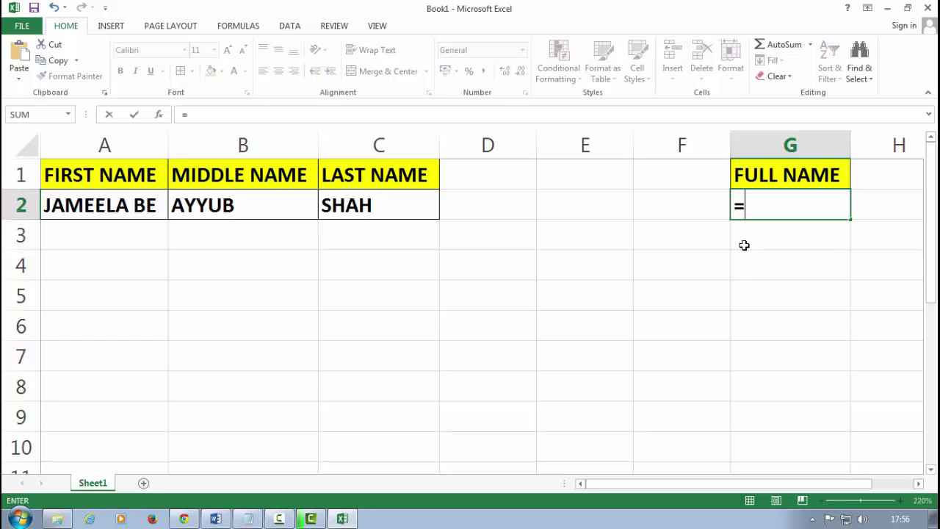
{"action": "left_click", "coordinate": [98, 206]}
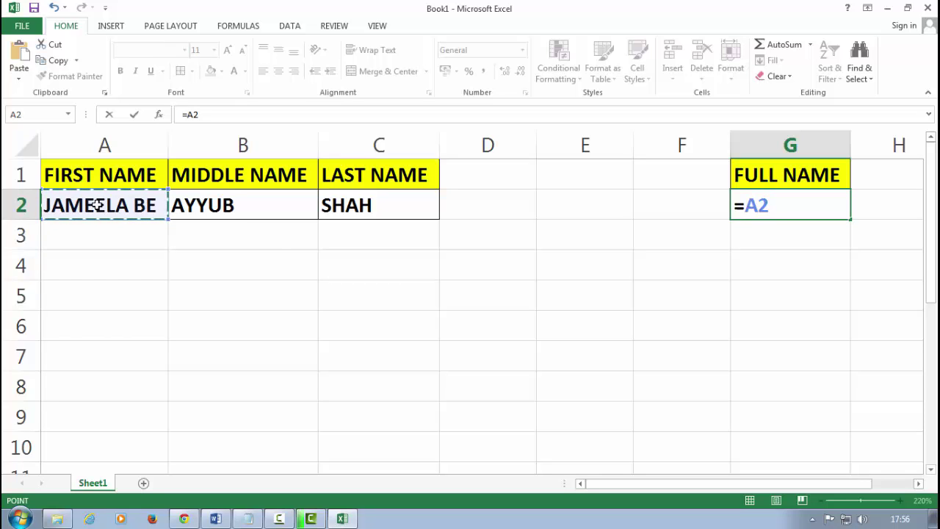
{"action": "type", "text": "&"}
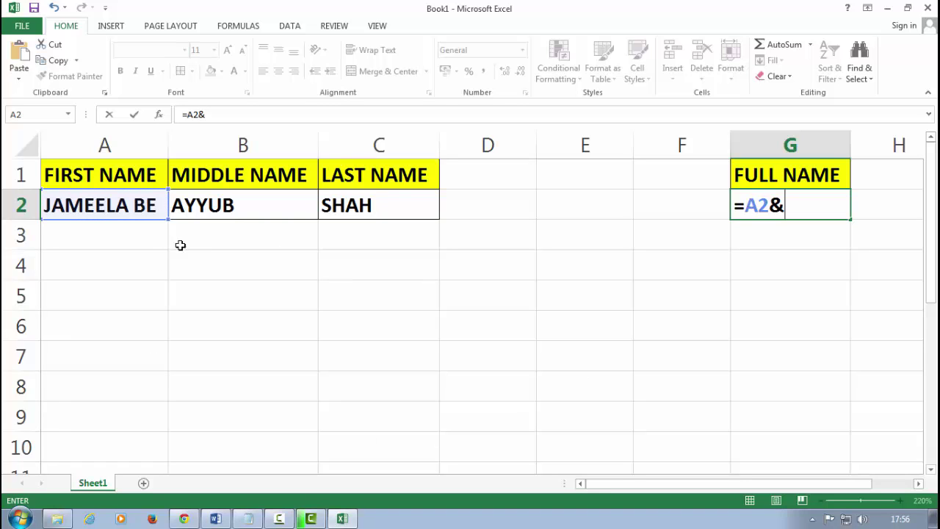
{"action": "left_click", "coordinate": [211, 204]}
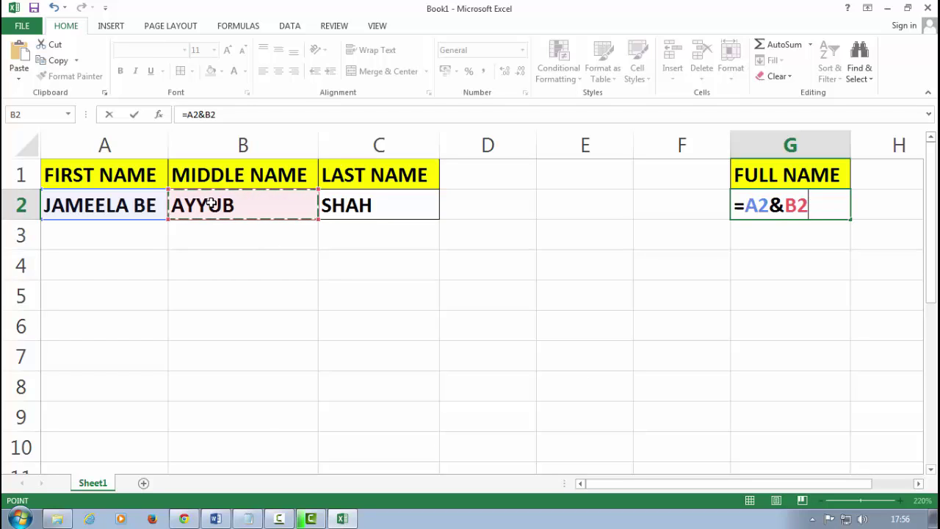
{"action": "type", "text": "&"}
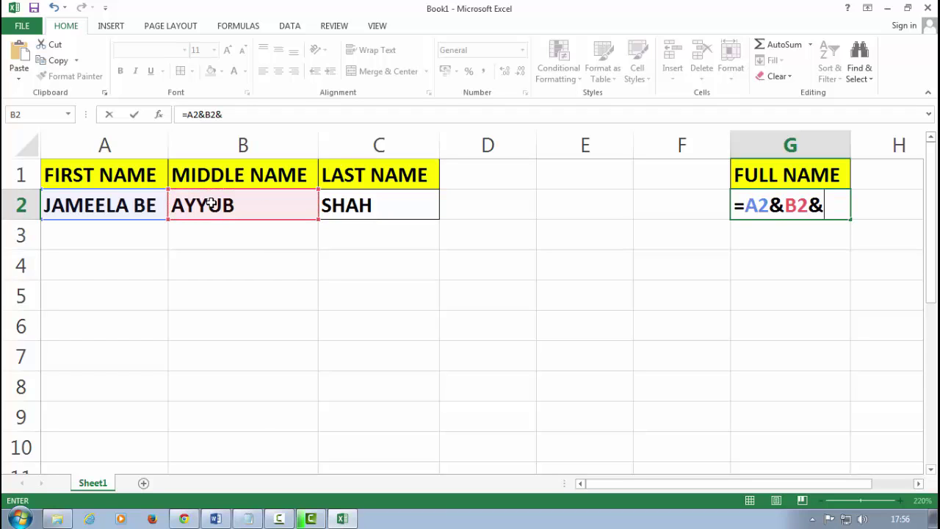
{"action": "left_click", "coordinate": [377, 206]}
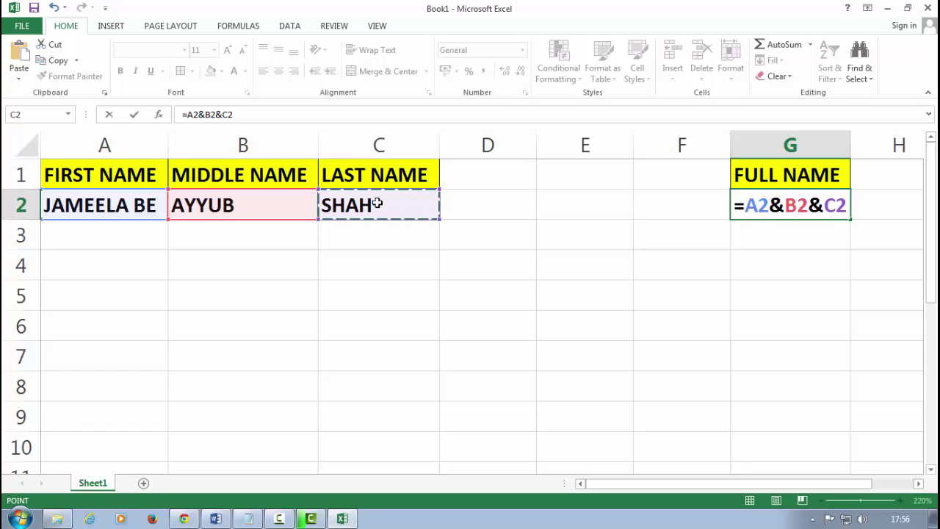
{"action": "key", "text": "Return"}
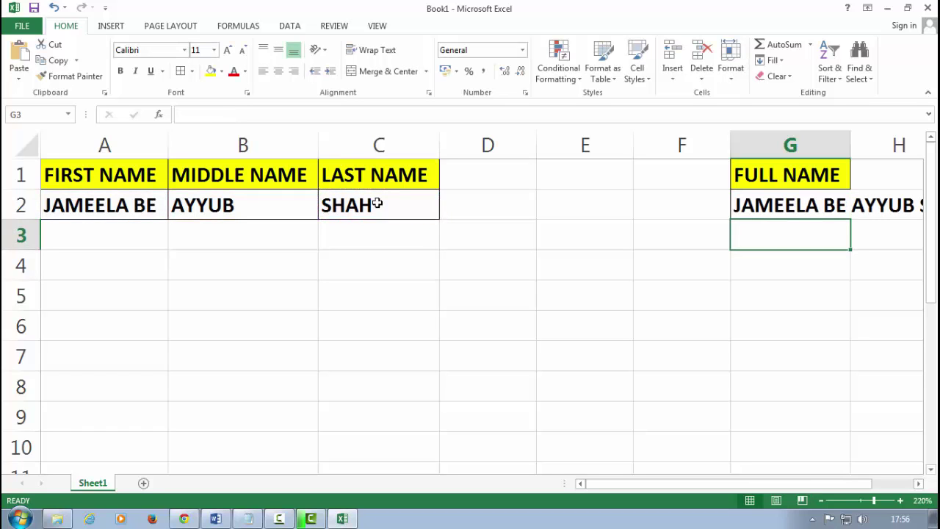
Step: Zoom out slightly and inspect G2's formula, comparing it with C2 and the empty H2
{"action": "left_click", "coordinate": [822, 501]}
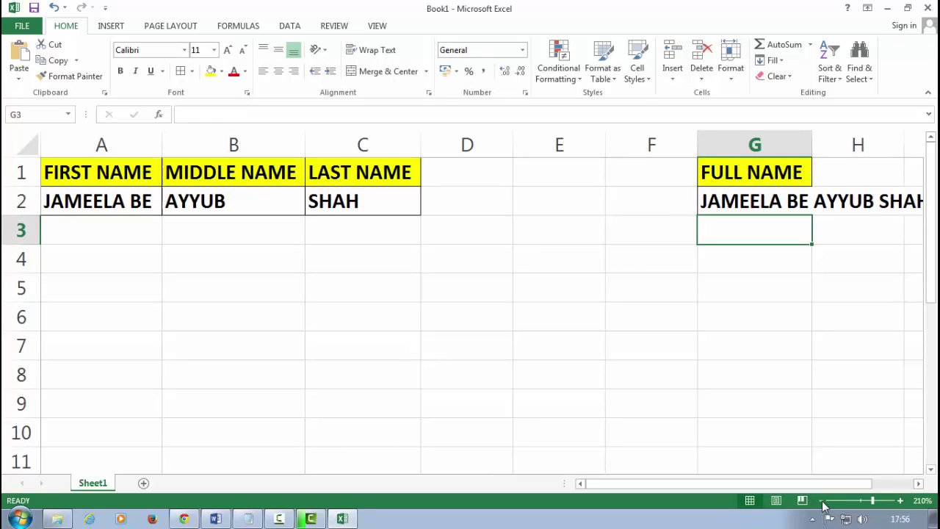
{"action": "left_click", "coordinate": [821, 501]}
{"action": "key", "text": "Down"}
{"action": "key", "text": "Down"}
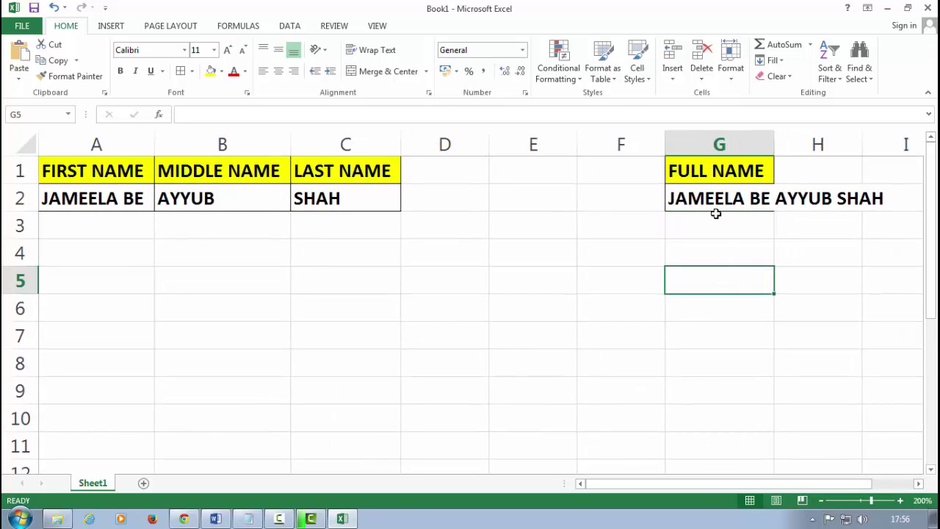
{"action": "left_click", "coordinate": [714, 201]}
{"action": "left_click", "coordinate": [840, 216]}
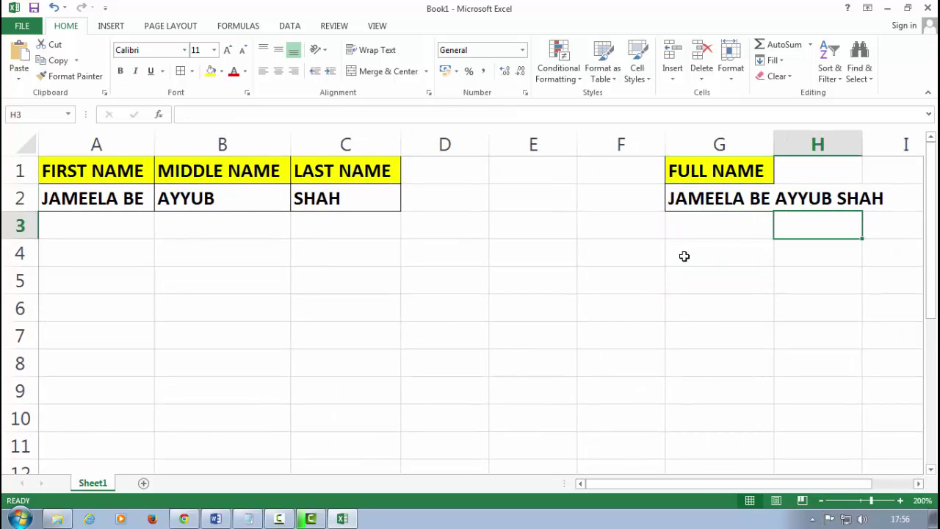
{"action": "left_click", "coordinate": [684, 257]}
{"action": "left_click", "coordinate": [705, 201]}
{"action": "left_click", "coordinate": [719, 257]}
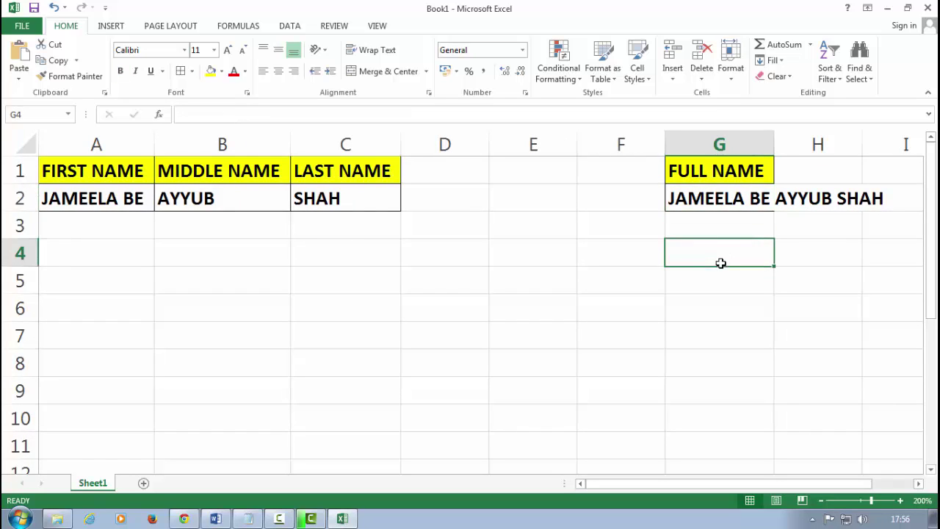
{"action": "left_click", "coordinate": [714, 200]}
{"action": "left_click", "coordinate": [734, 295]}
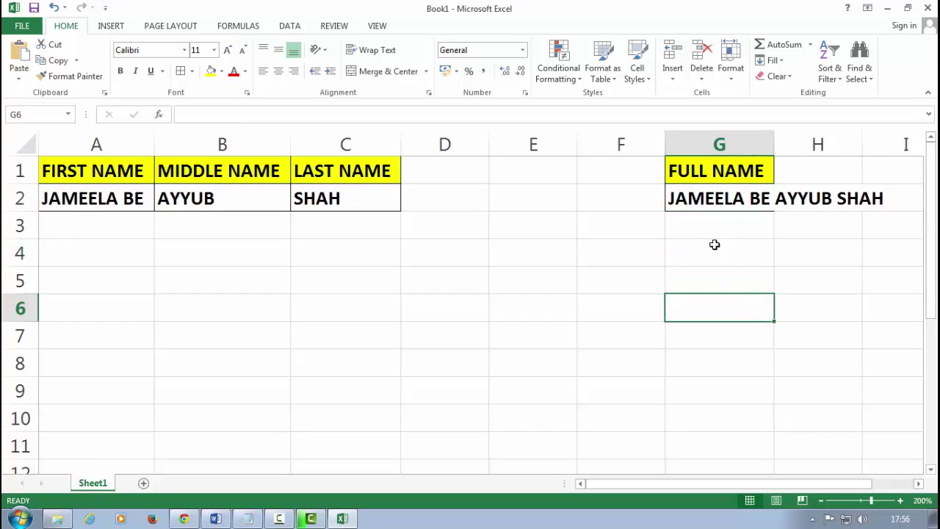
{"action": "left_click", "coordinate": [712, 202]}
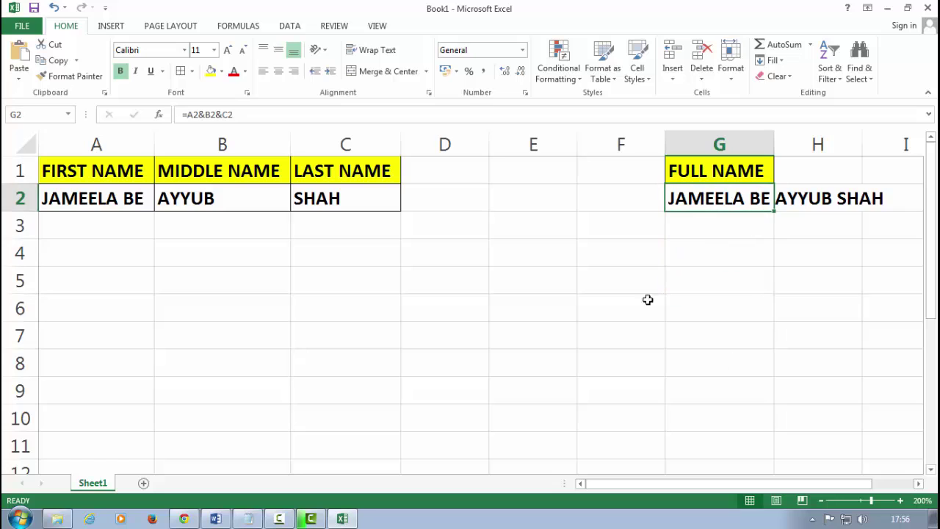
{"action": "left_click", "coordinate": [600, 250]}
{"action": "left_click", "coordinate": [432, 221]}
{"action": "left_click", "coordinate": [609, 269]}
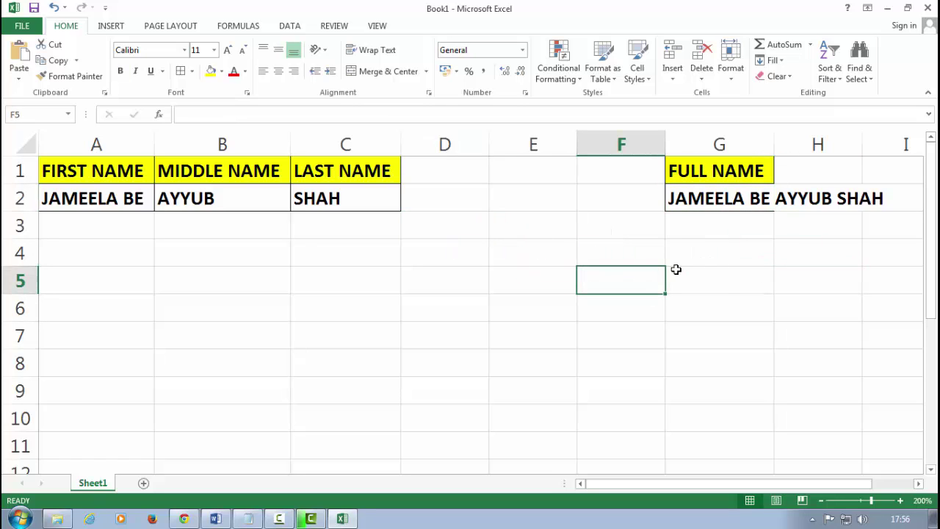
{"action": "left_click", "coordinate": [723, 281]}
{"action": "left_click", "coordinate": [714, 204]}
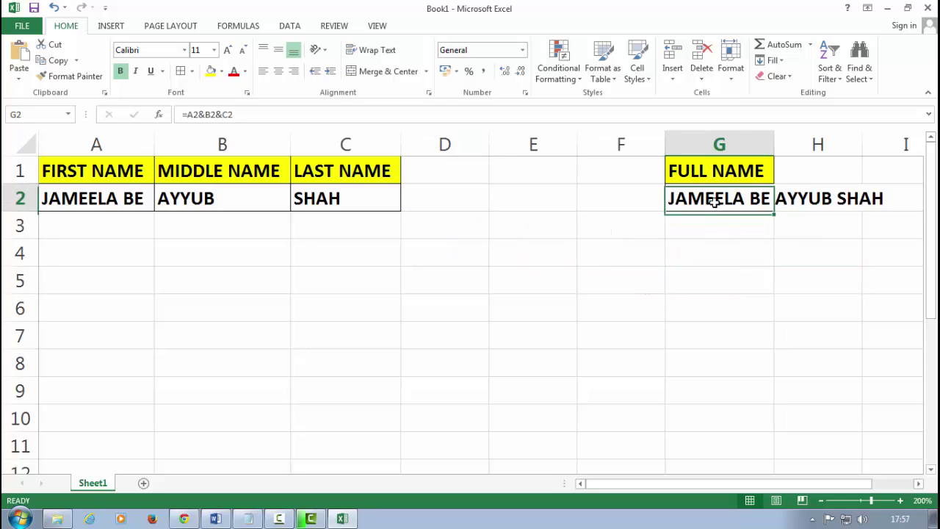
{"action": "left_click", "coordinate": [705, 263]}
{"action": "left_click", "coordinate": [724, 195]}
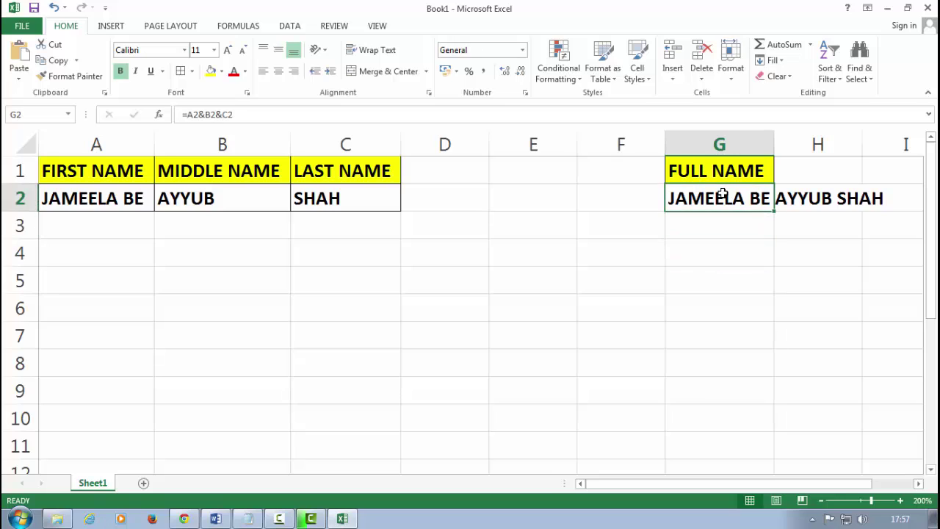
{"action": "left_click", "coordinate": [350, 201]}
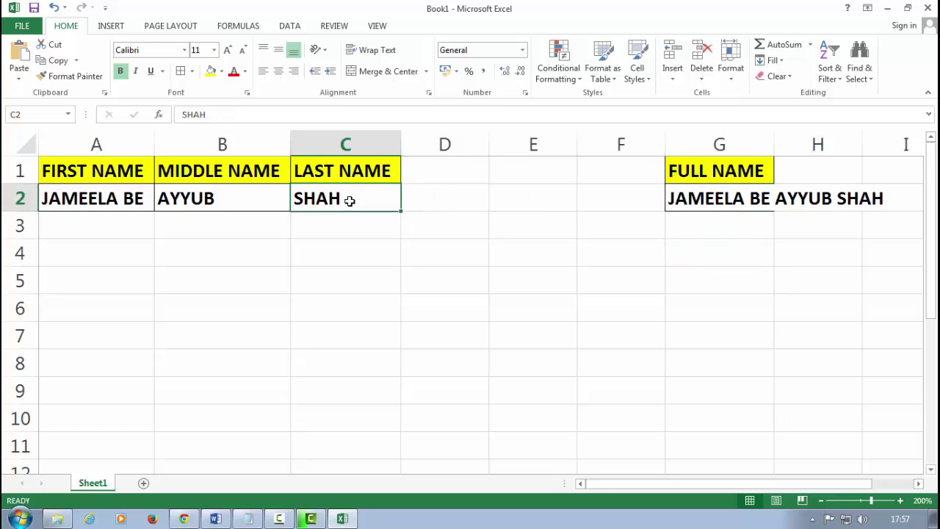
{"action": "left_click", "coordinate": [782, 204]}
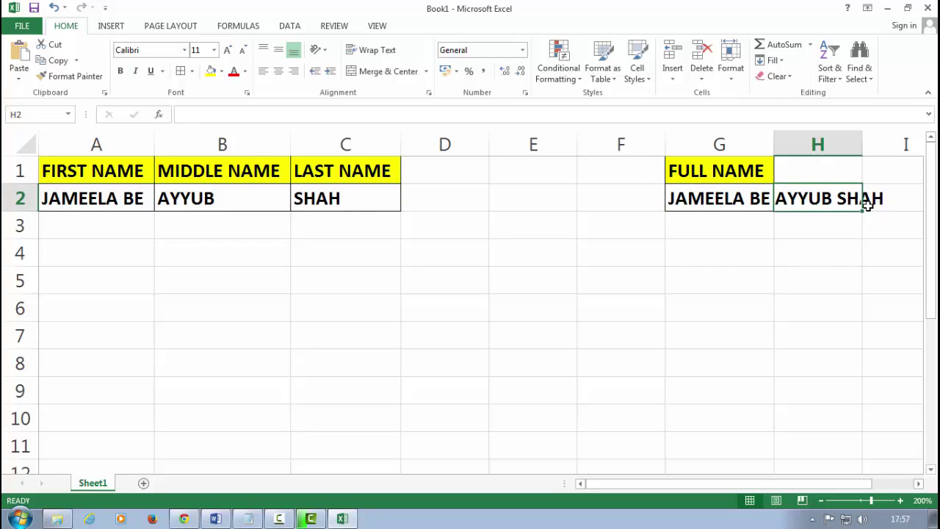
{"action": "left_click", "coordinate": [783, 266]}
Step: Remove the trailing space after the middle name in B2
{"action": "double_click", "coordinate": [234, 199]}
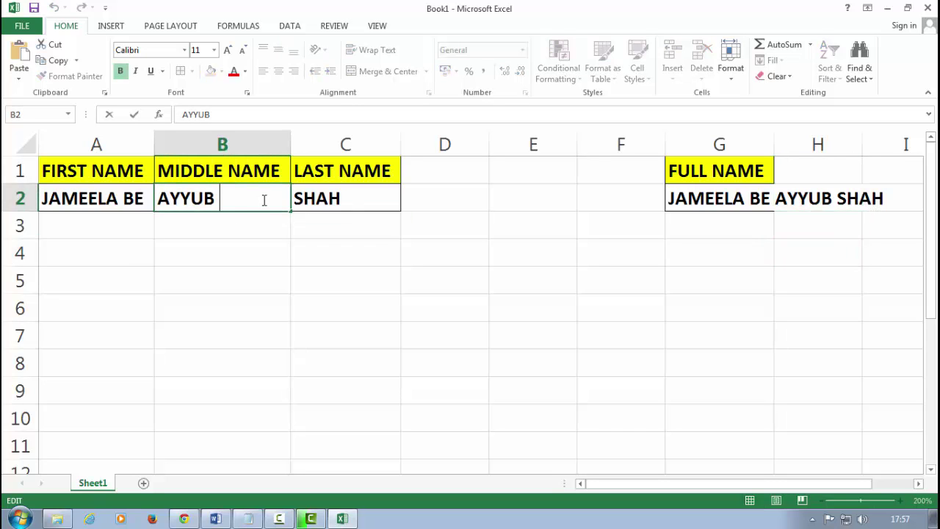
{"action": "left_click", "coordinate": [421, 294]}
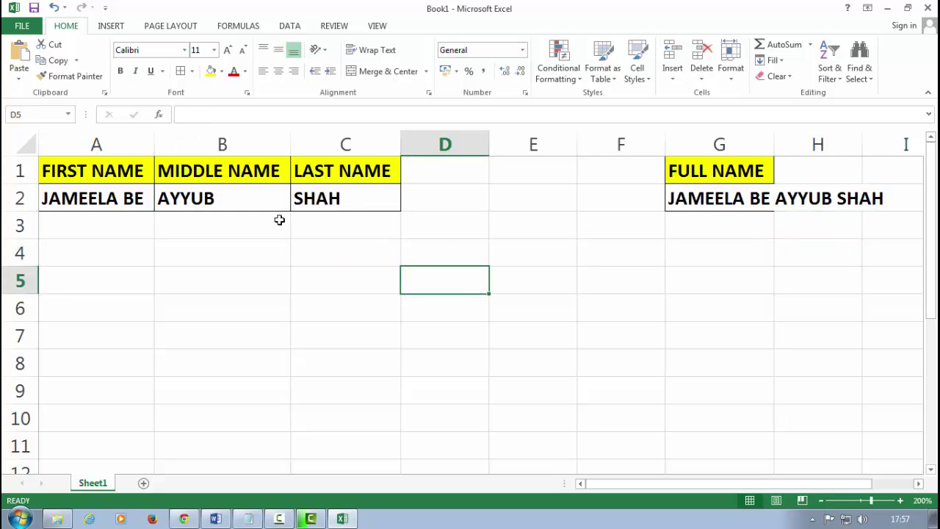
{"action": "left_click", "coordinate": [249, 198]}
{"action": "double_click", "coordinate": [249, 199]}
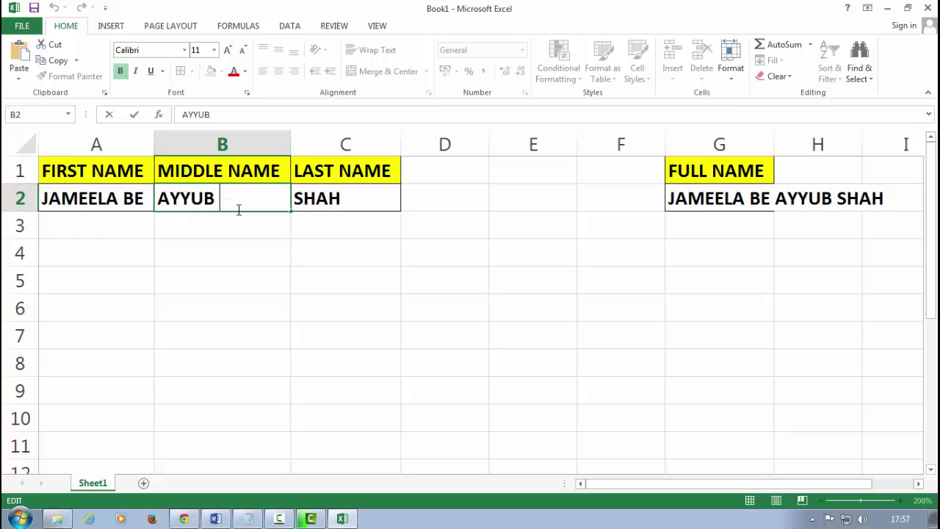
{"action": "key", "text": "BackSpace"}
{"action": "left_click", "coordinate": [360, 262]}
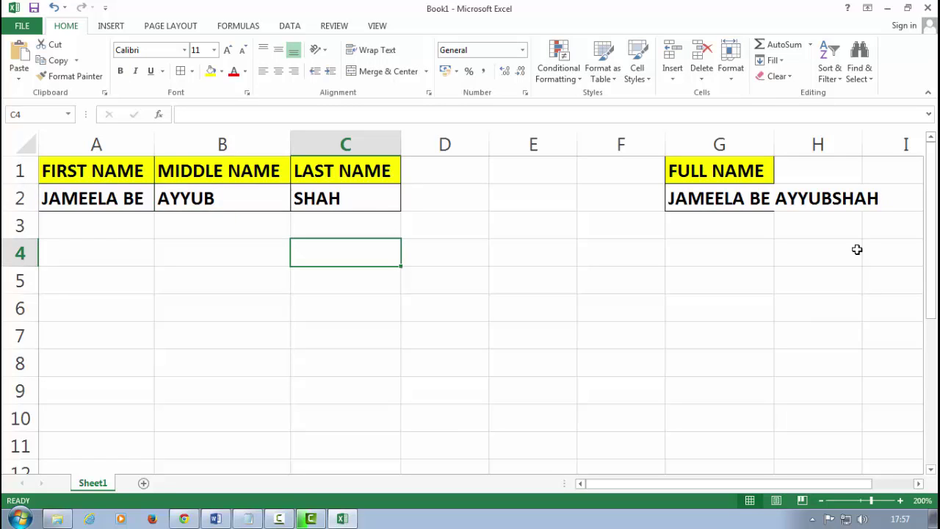
Step: Inspect the first and last name cells A2 and C2 without changing them
{"action": "left_click", "coordinate": [131, 198]}
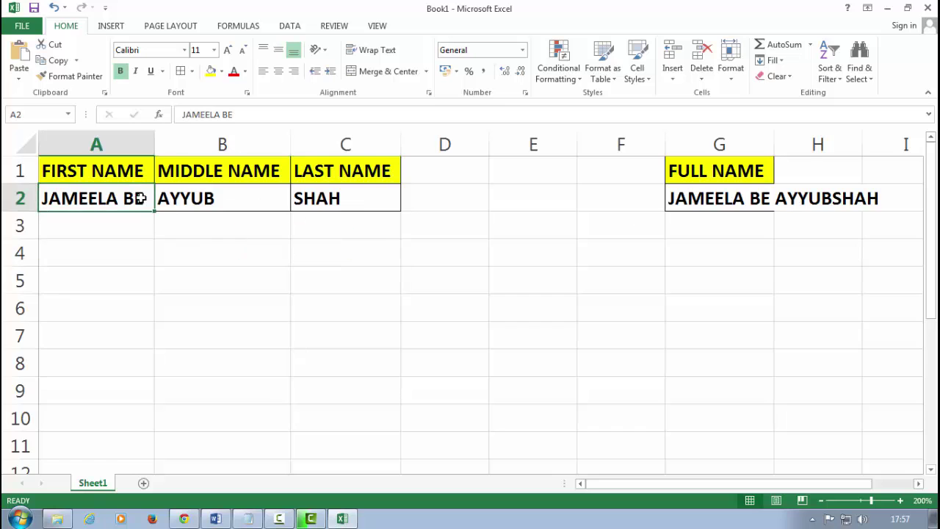
{"action": "left_click", "coordinate": [374, 199]}
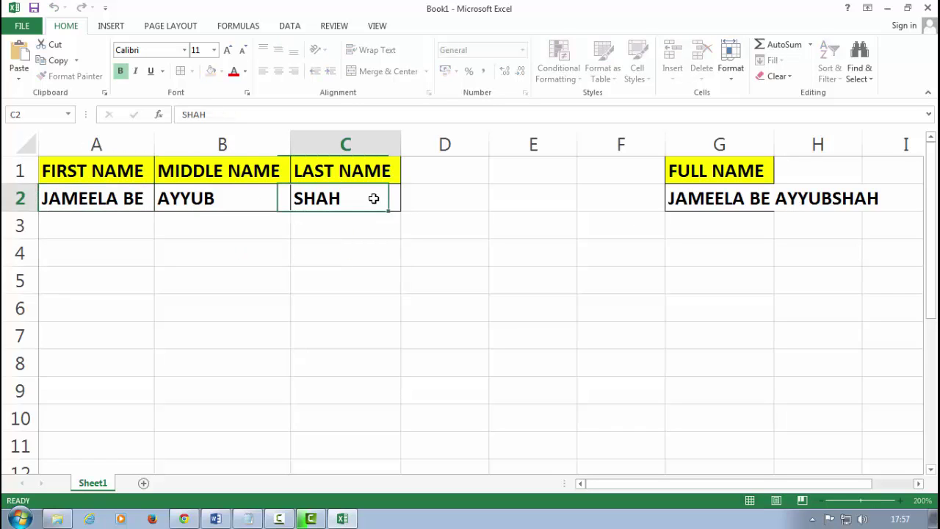
{"action": "double_click", "coordinate": [302, 195]}
{"action": "left_click", "coordinate": [386, 274]}
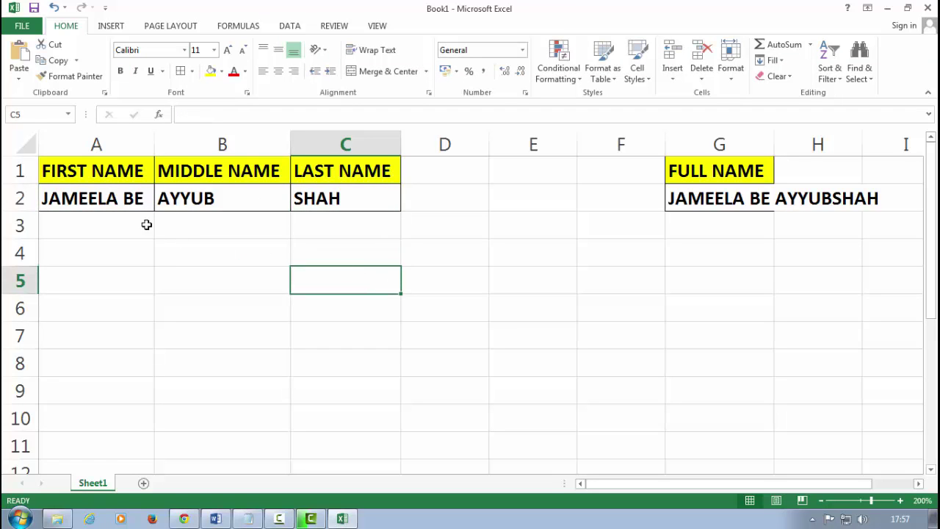
{"action": "double_click", "coordinate": [140, 198]}
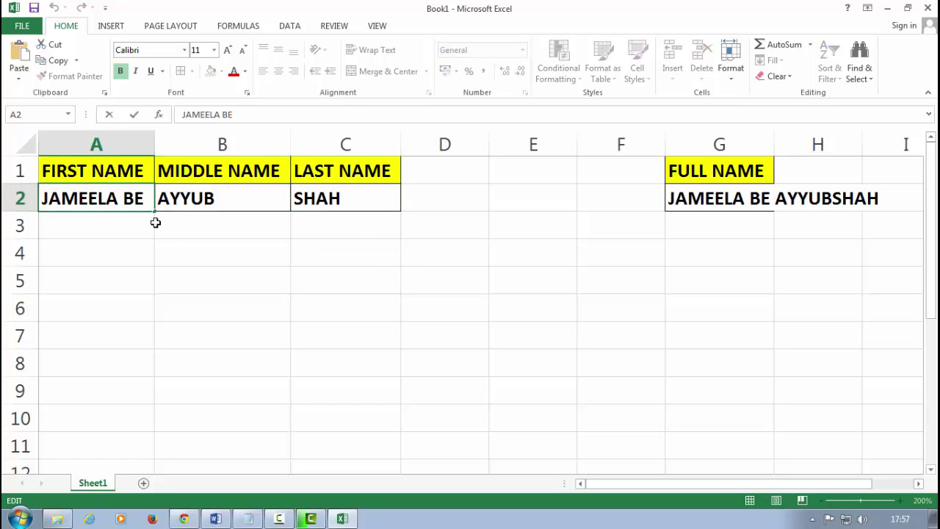
{"action": "left_click", "coordinate": [193, 262]}
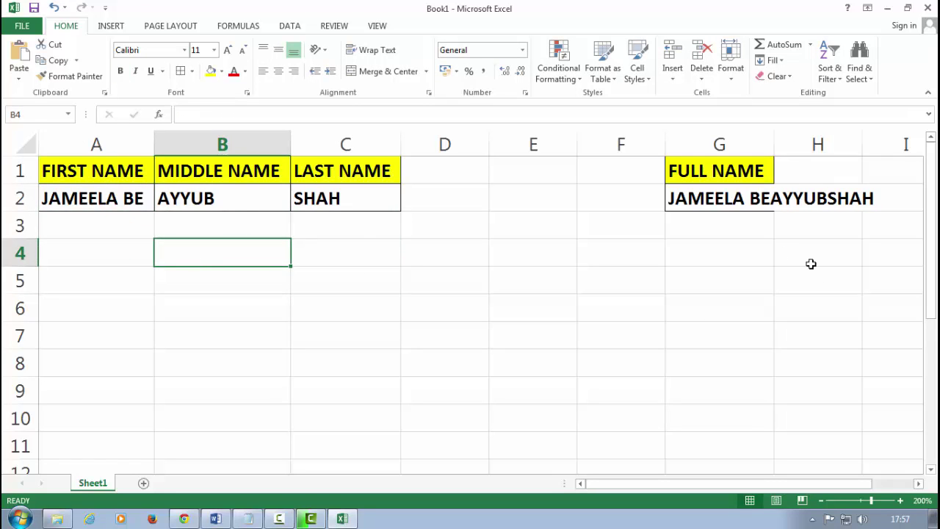
{"action": "double_click", "coordinate": [147, 194]}
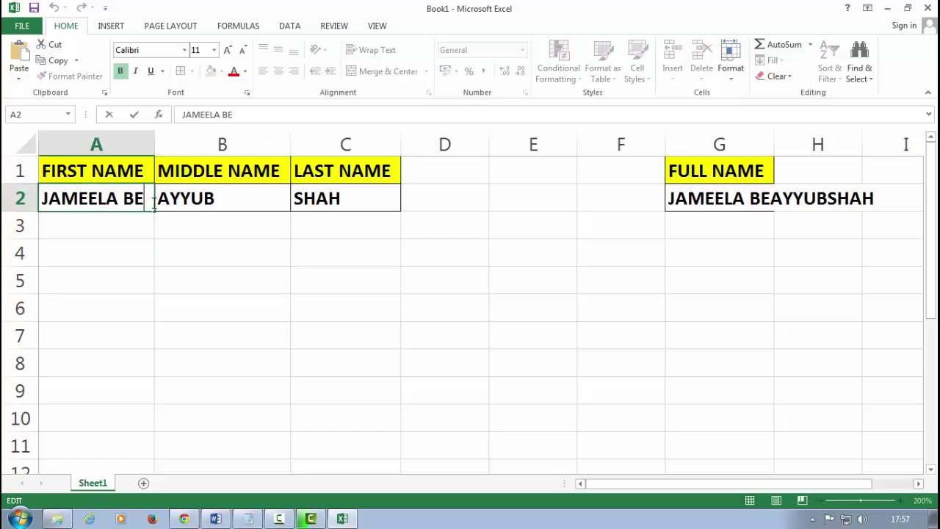
{"action": "left_click", "coordinate": [367, 299]}
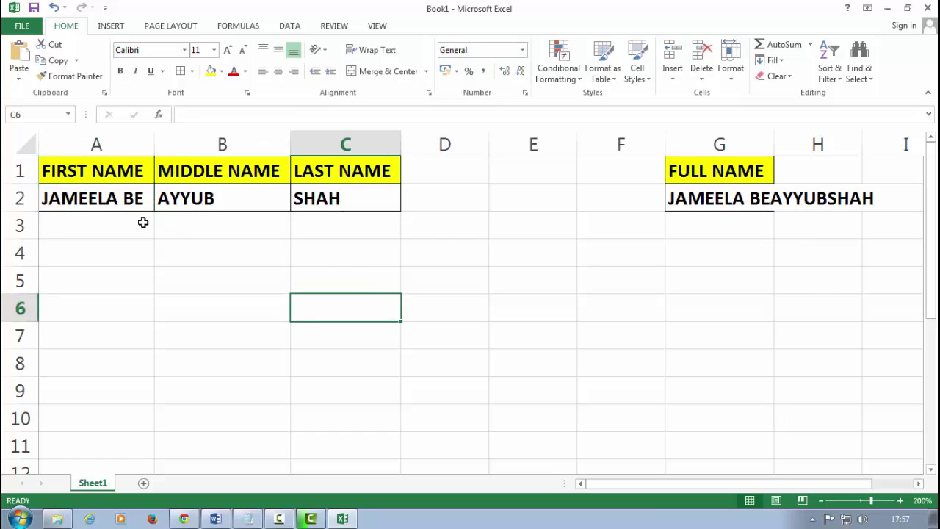
Step: Review the =A2&B2&C2 references in G2 unchanged, then select empty cell D2
{"action": "left_click", "coordinate": [716, 197]}
{"action": "left_click", "coordinate": [701, 269]}
{"action": "double_click", "coordinate": [721, 202]}
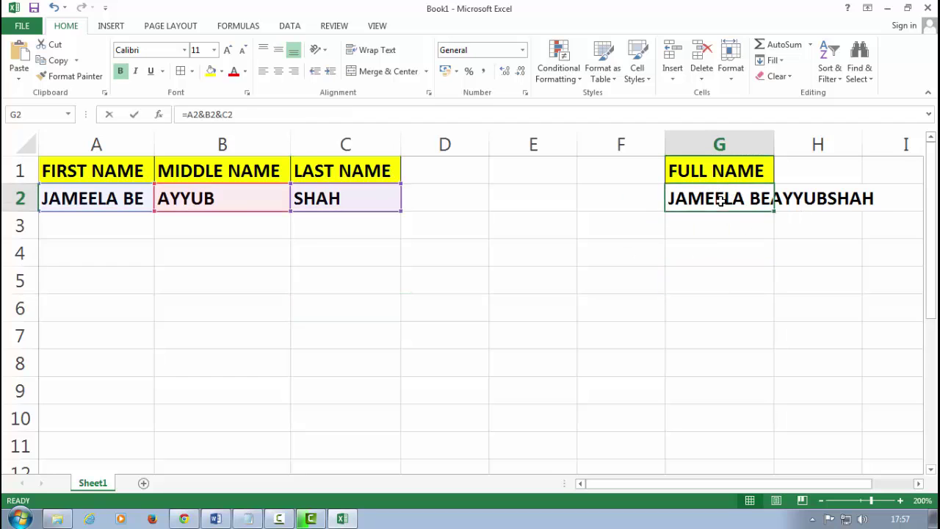
{"action": "key", "text": "Return"}
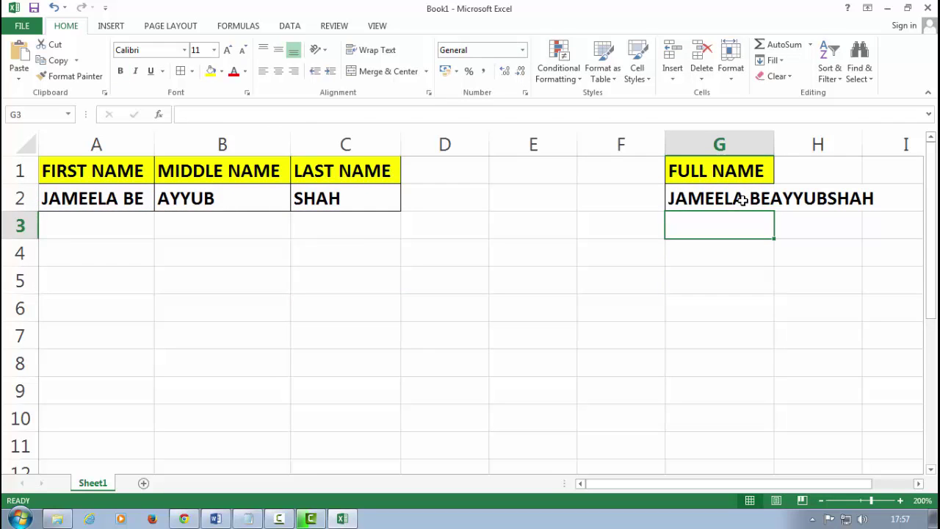
{"action": "double_click", "coordinate": [742, 200]}
{"action": "key", "text": "Return"}
{"action": "left_click", "coordinate": [712, 325]}
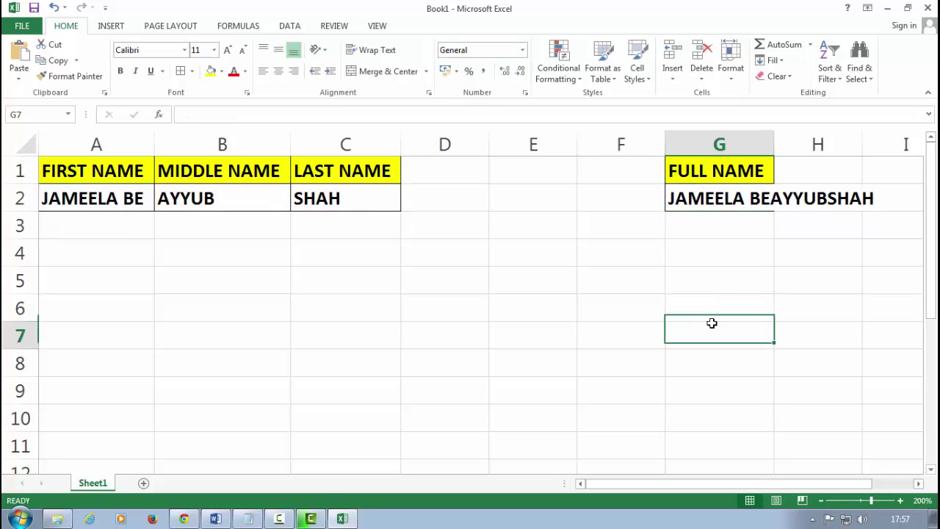
{"action": "left_click", "coordinate": [704, 197]}
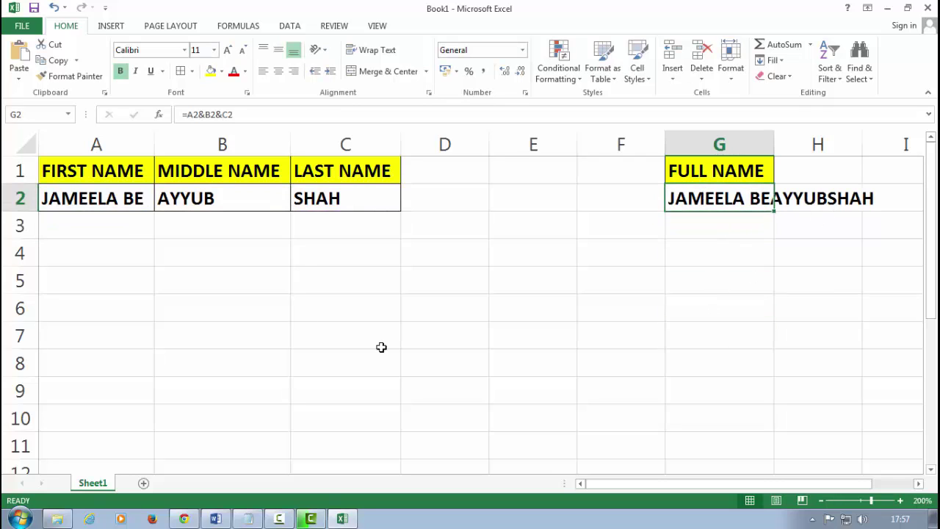
{"action": "left_click", "coordinate": [435, 201]}
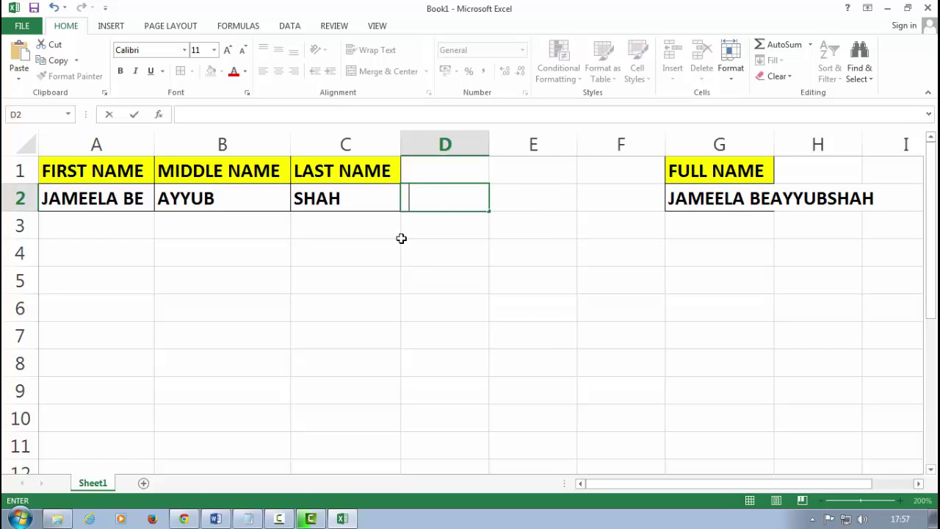
Step: Commit the space separator in D2 and clear the Full Name cell G2
{"action": "left_click", "coordinate": [439, 254]}
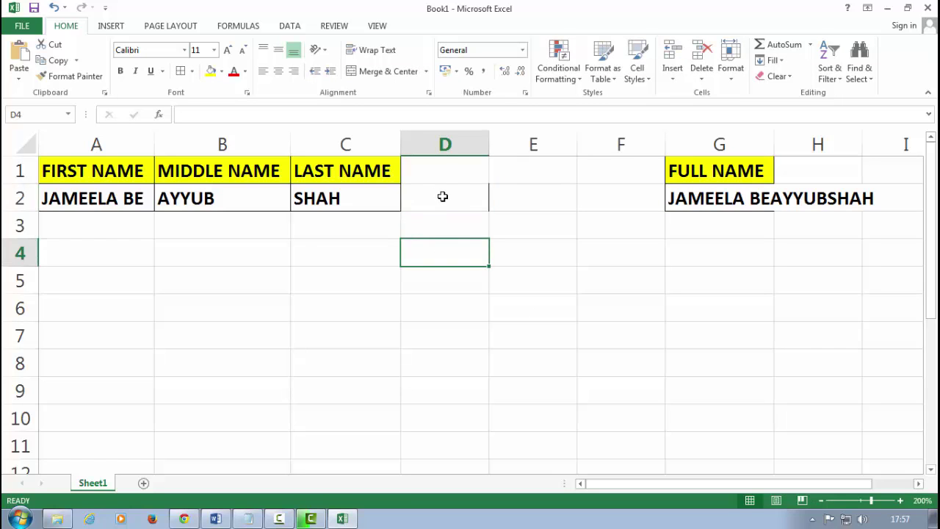
{"action": "left_click", "coordinate": [725, 195]}
{"action": "key", "text": "Delete"}
Step: Enter =A2&D2&B2&D2&C2 in G2 so D2's space separates each name
{"action": "type", "text": "="}
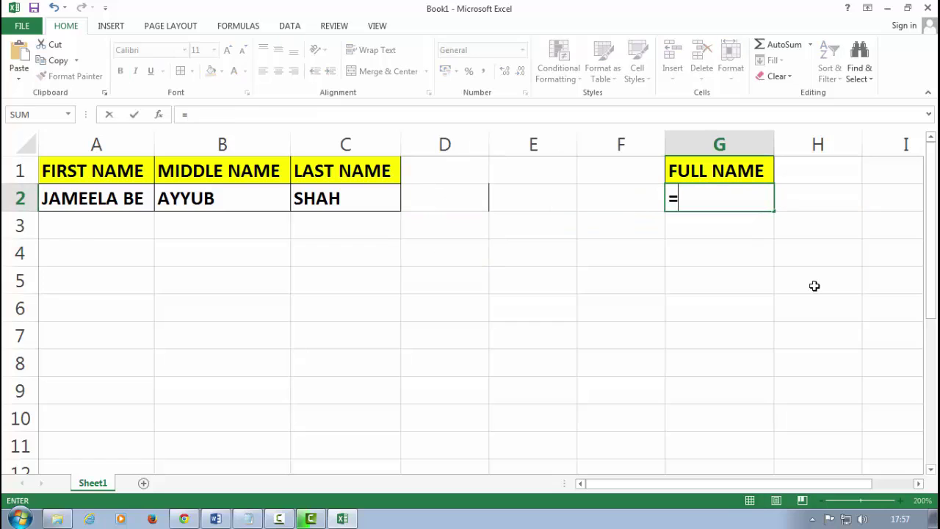
{"action": "left_click", "coordinate": [85, 200]}
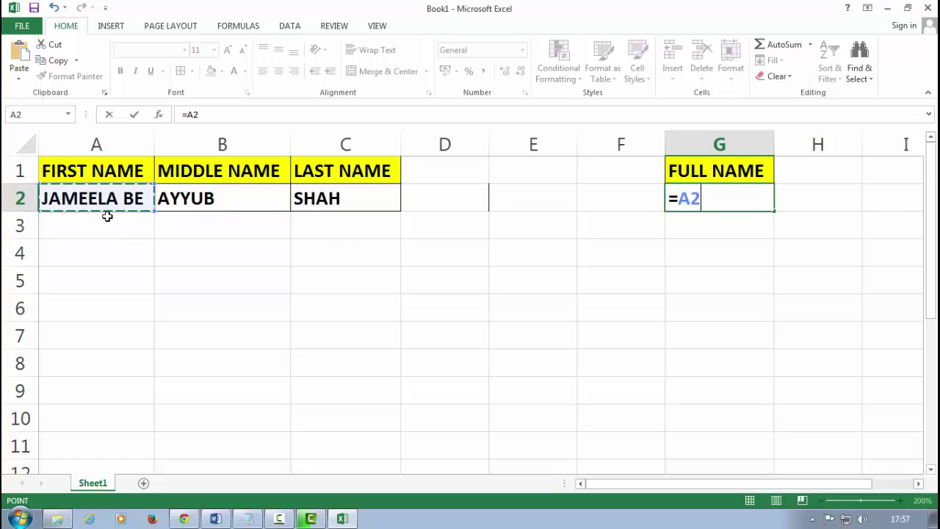
{"action": "type", "text": "&"}
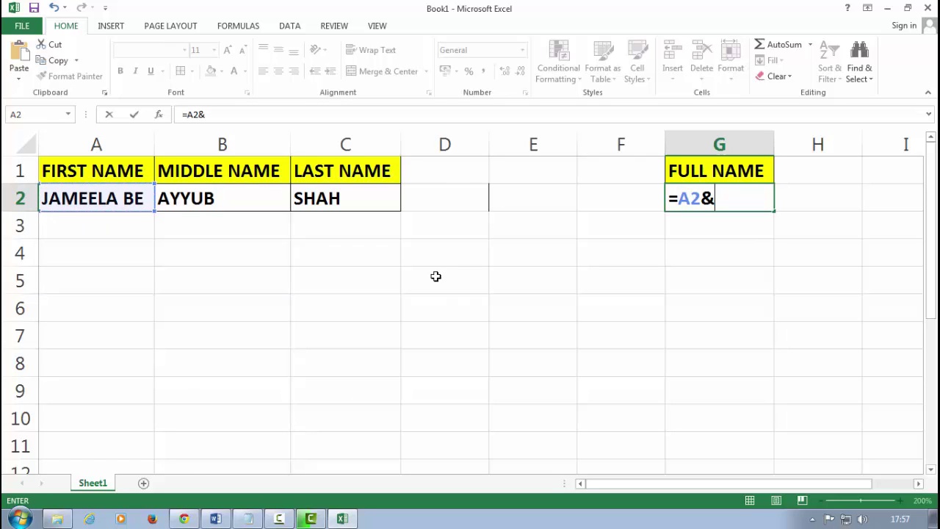
{"action": "left_click", "coordinate": [454, 202]}
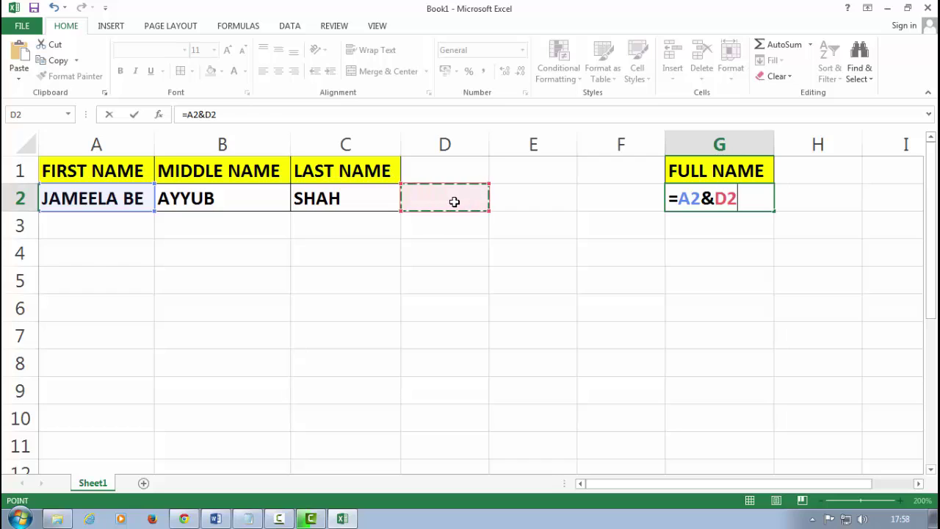
{"action": "type", "text": "&"}
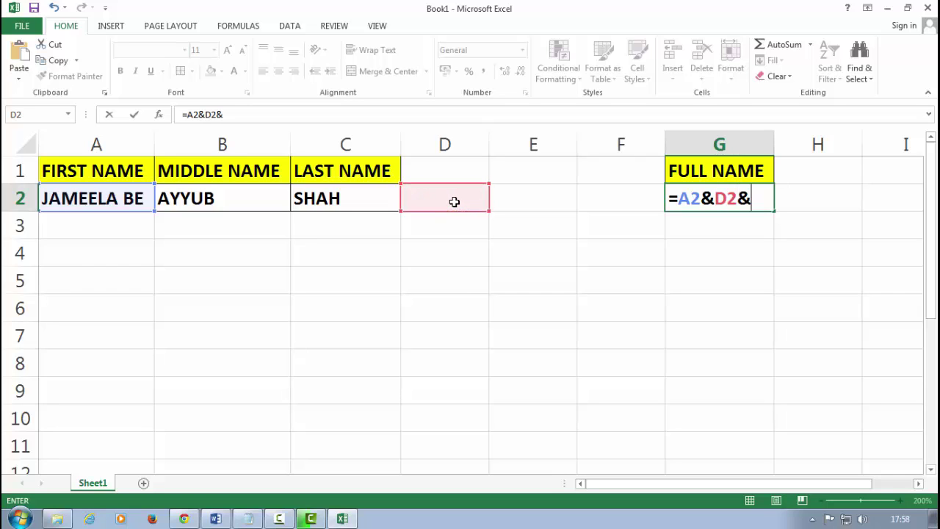
{"action": "left_click", "coordinate": [188, 200]}
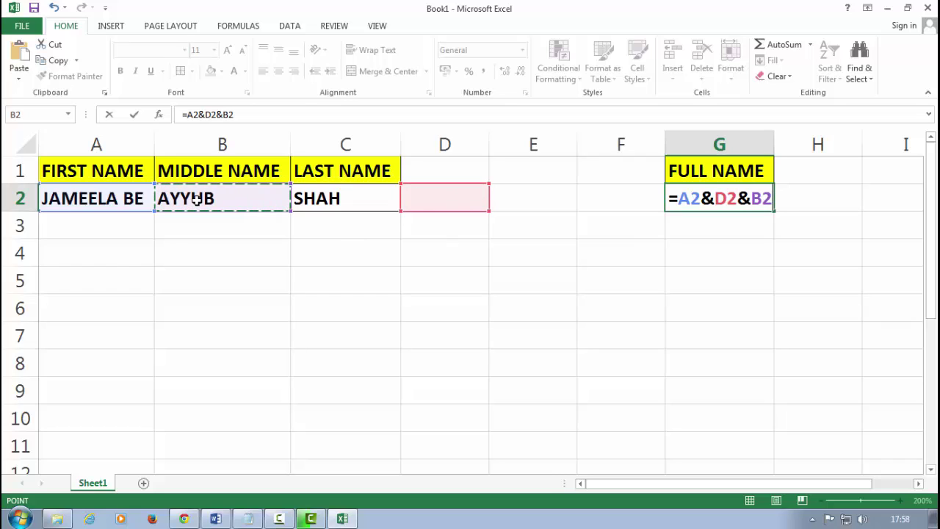
{"action": "type", "text": "&"}
{"action": "left_click", "coordinate": [470, 204]}
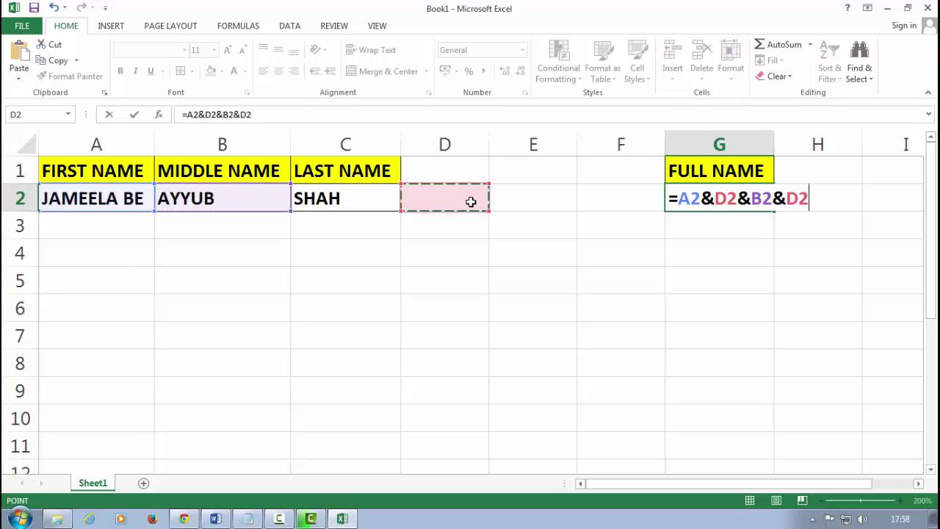
{"action": "type", "text": "&"}
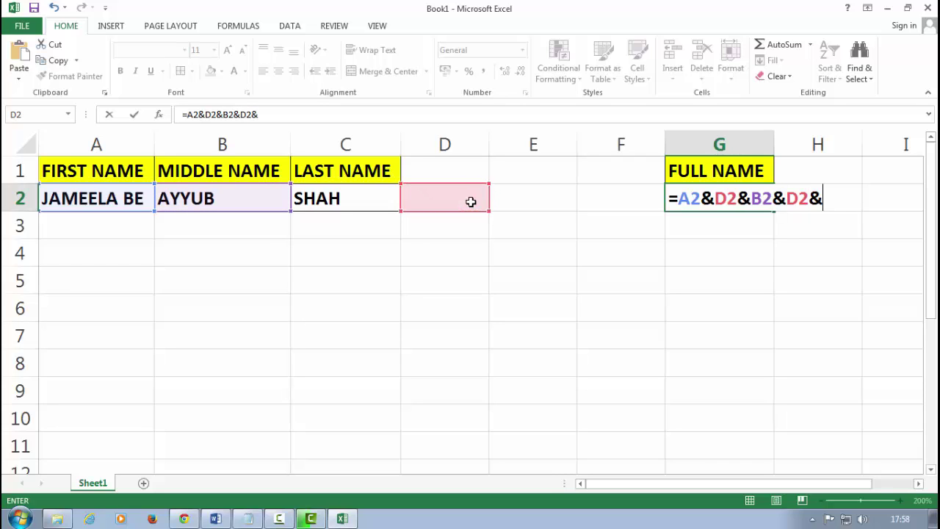
{"action": "left_click", "coordinate": [356, 190]}
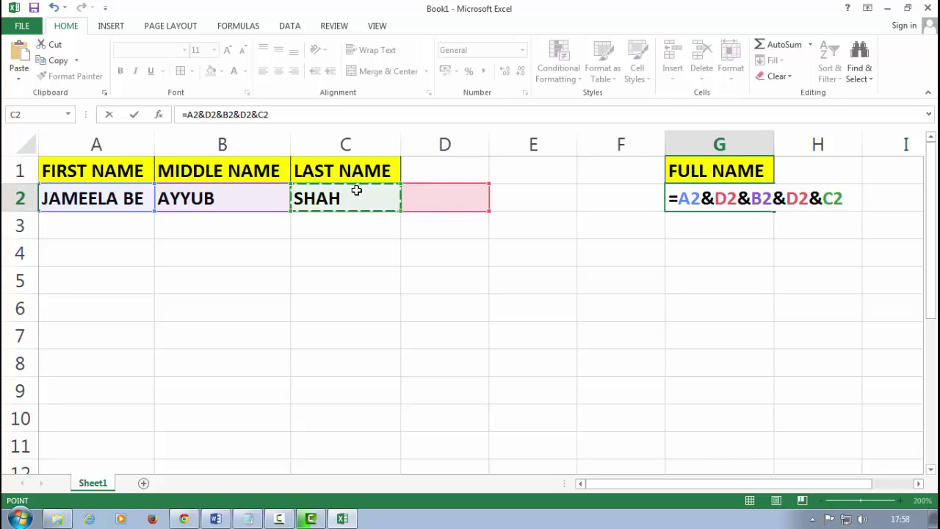
{"action": "key", "text": "Return"}
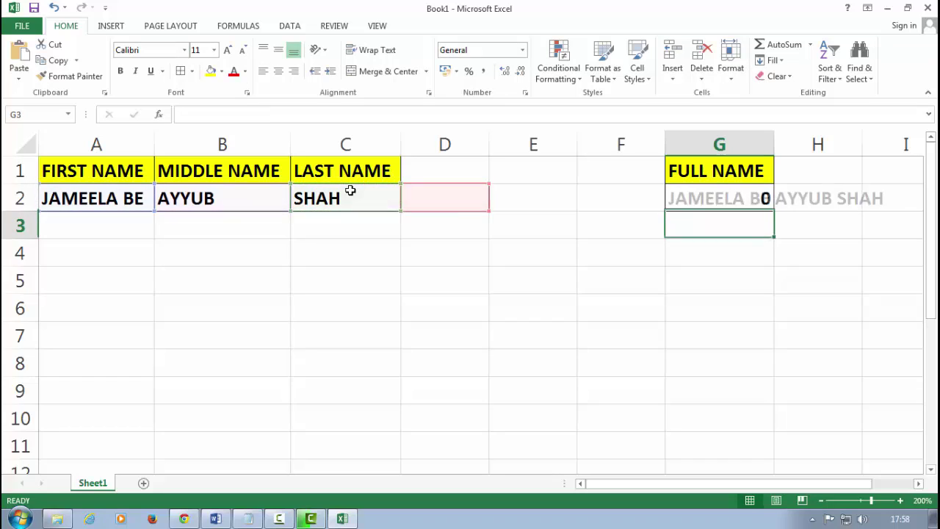
{"action": "left_click", "coordinate": [545, 306]}
{"action": "left_click", "coordinate": [704, 235]}
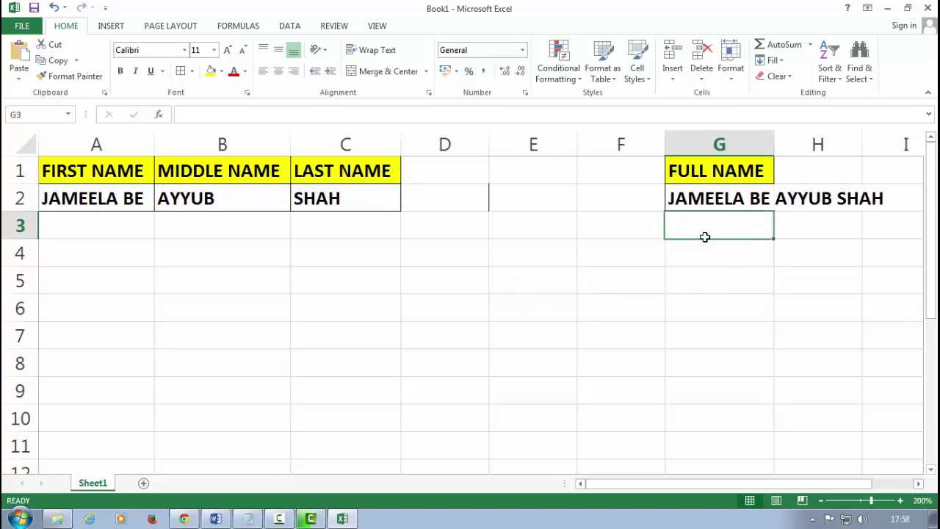
{"action": "left_click", "coordinate": [714, 301]}
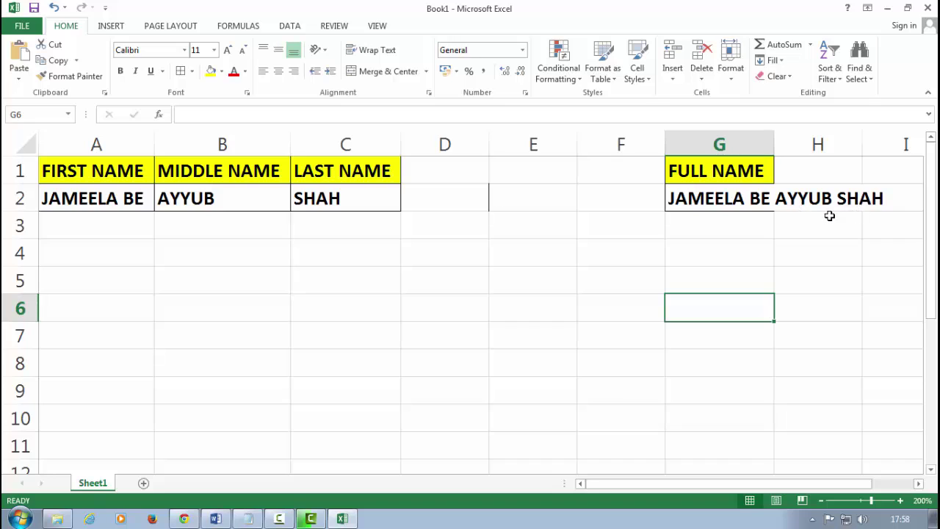
{"action": "left_click", "coordinate": [433, 204]}
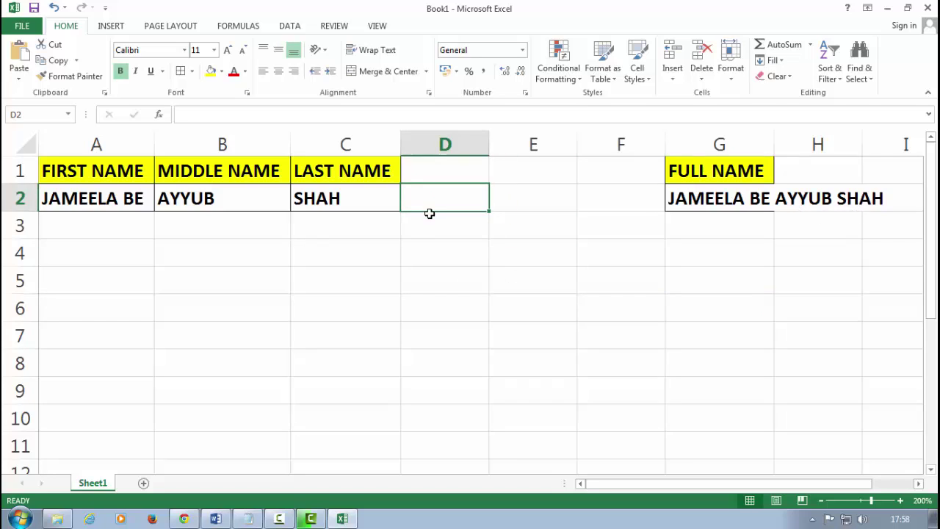
{"action": "type", "text": ","}
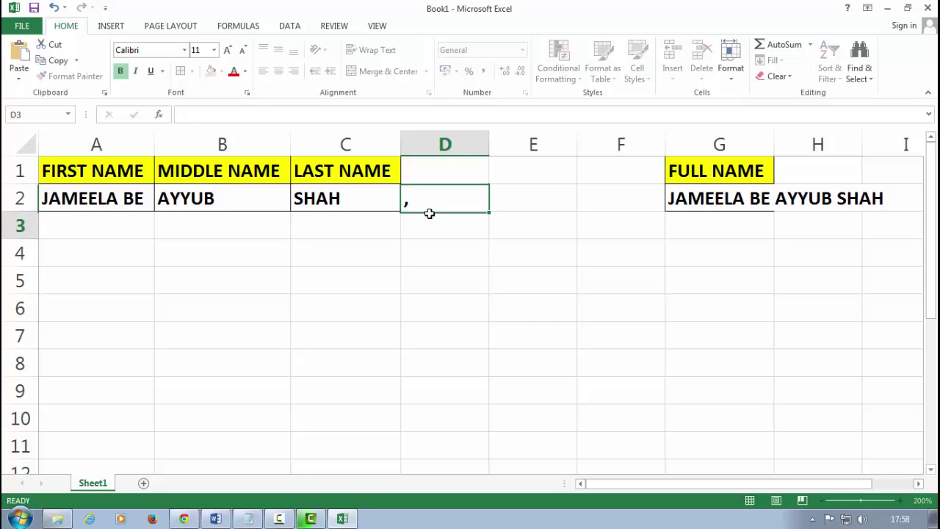
{"action": "key", "text": "Return"}
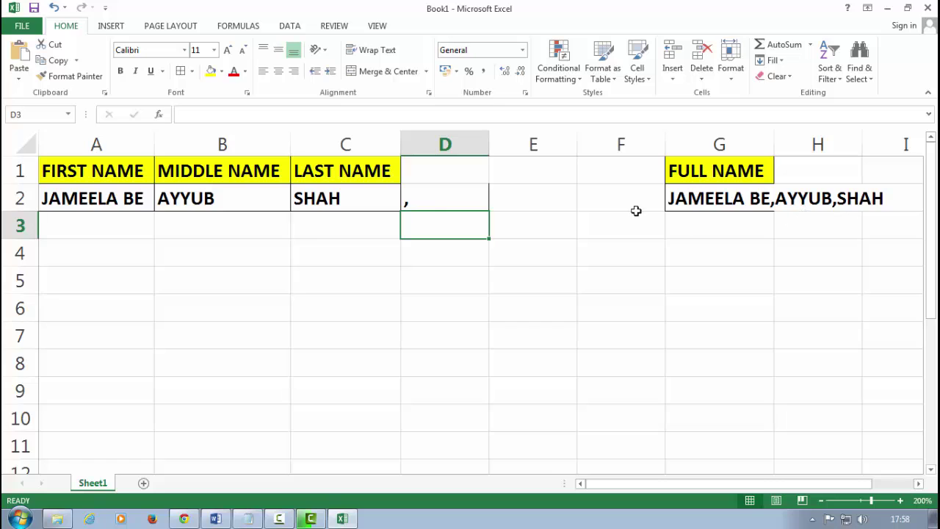
{"action": "left_click", "coordinate": [437, 197]}
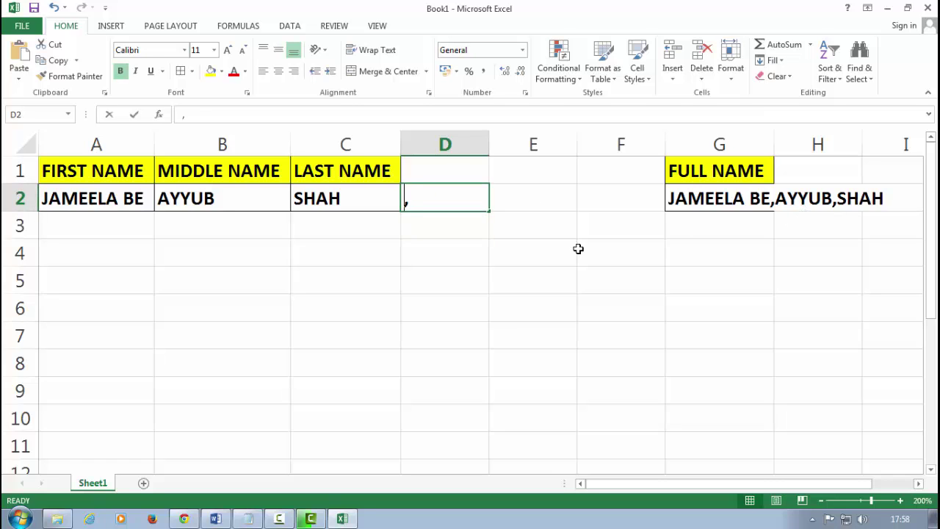
{"action": "key", "text": "BackSpace"}
{"action": "type", "text": "-"}
{"action": "key", "text": "Return"}
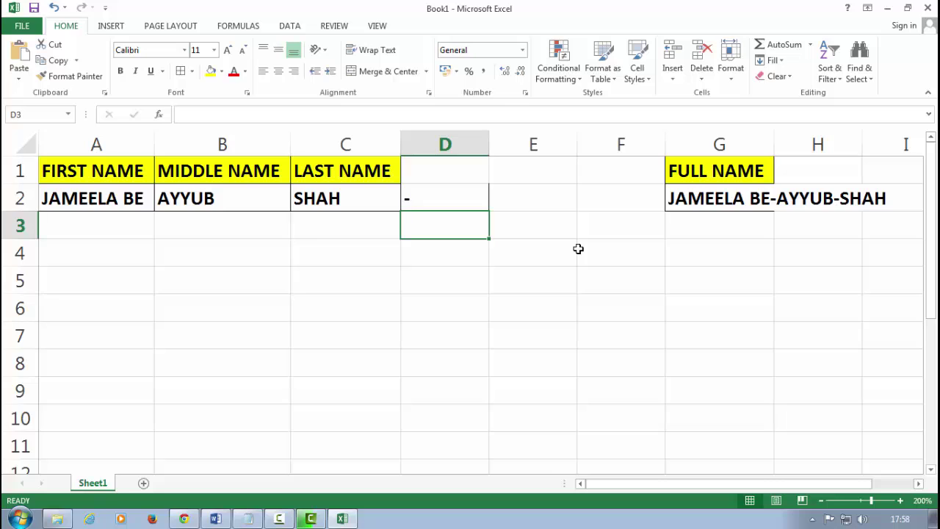
{"action": "key", "text": "Up"}
{"action": "type", "text": "."}
{"action": "key", "text": "Return"}
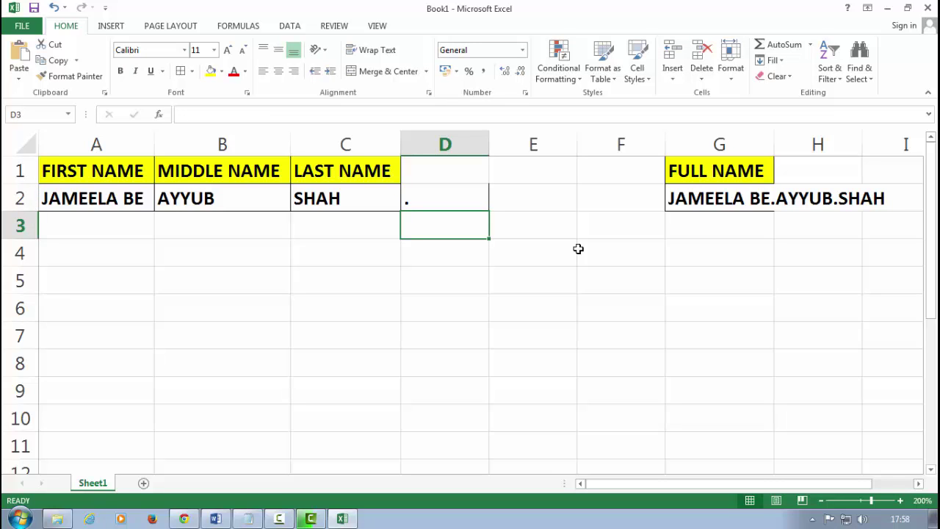
{"action": "key", "text": "Up"}
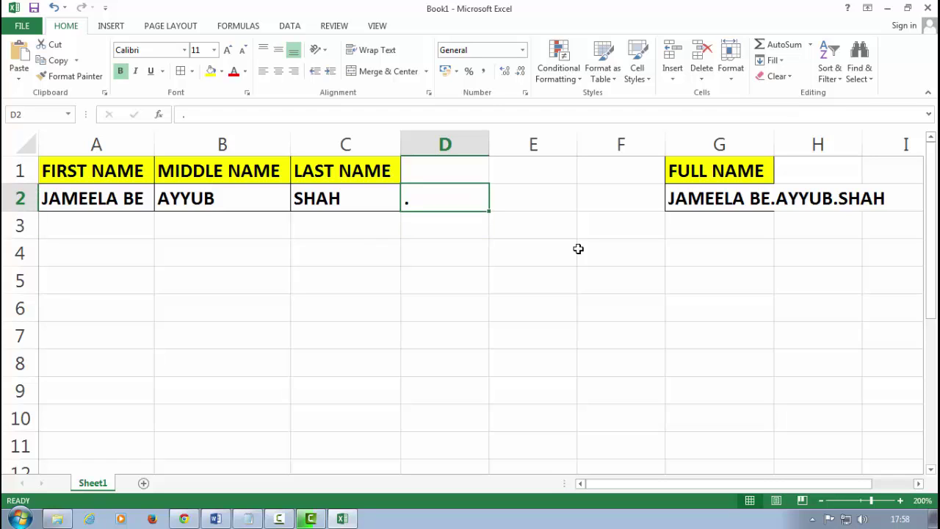
{"action": "key", "text": "Return"}
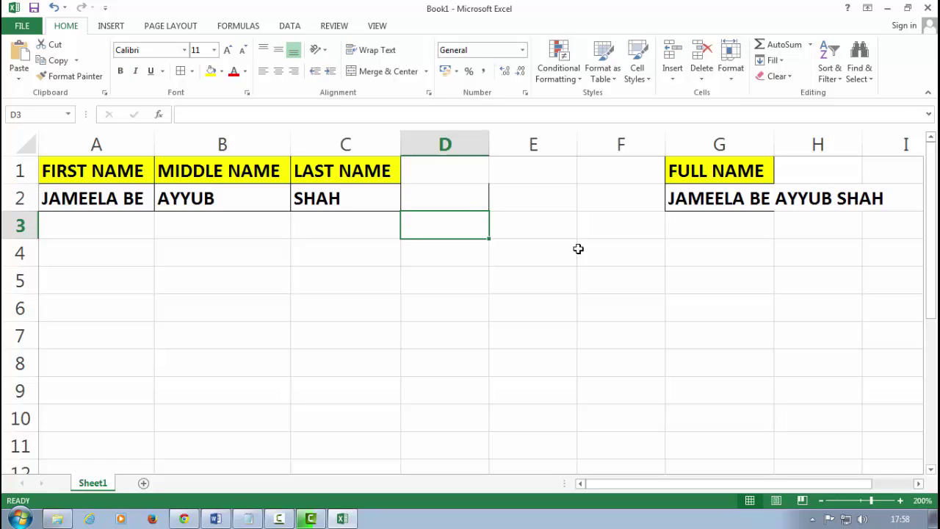